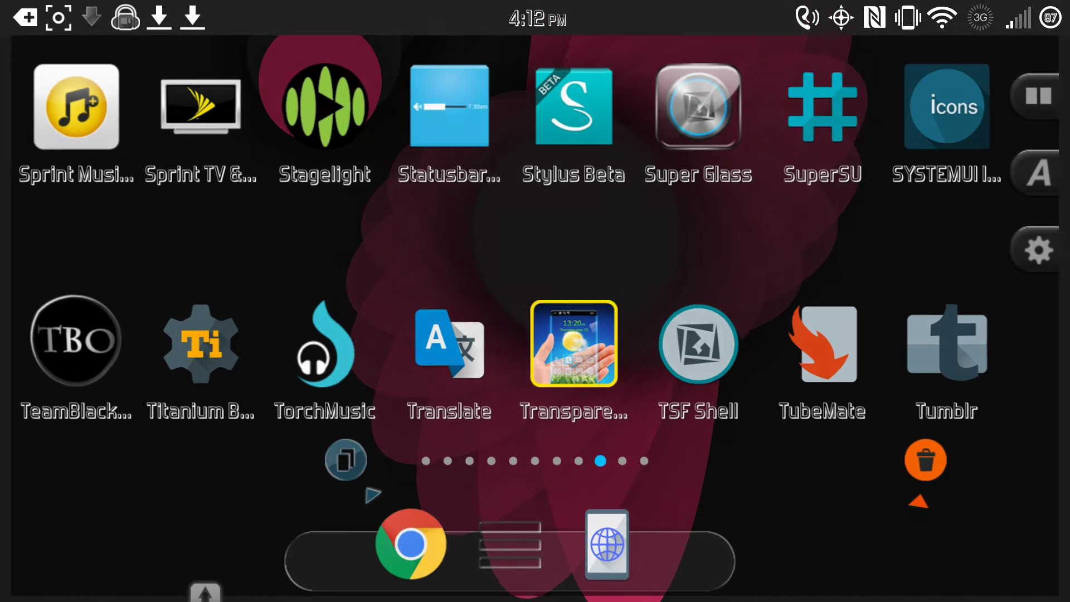
Step: Launch Team BlackOut from the launcher to its Available Theme Packages list
left_click(76, 342)
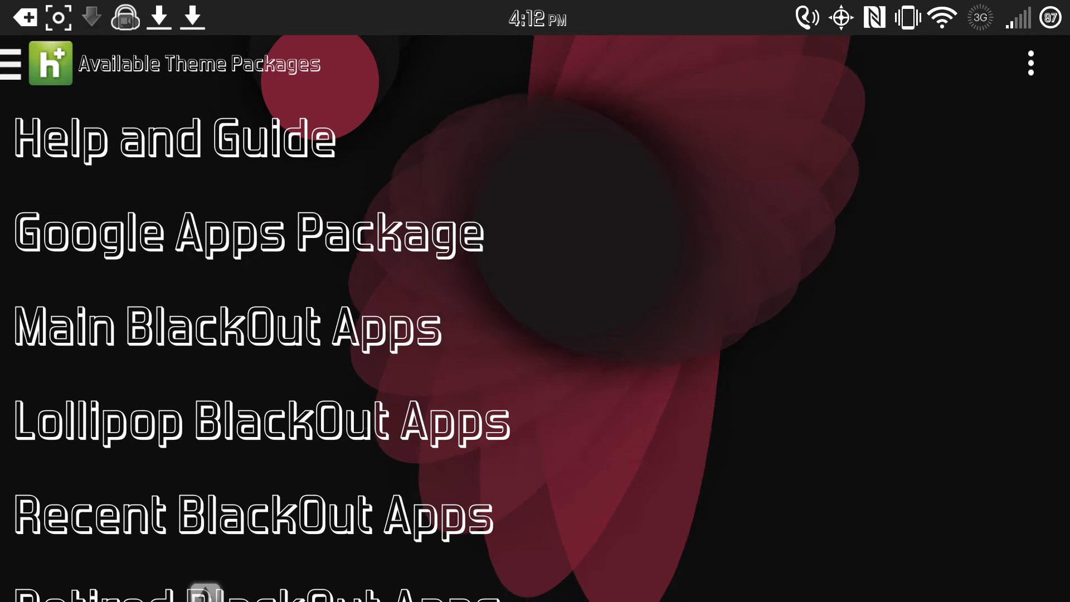
scroll(335, 335, "down", 5)
scroll(334, 335, "down", 5)
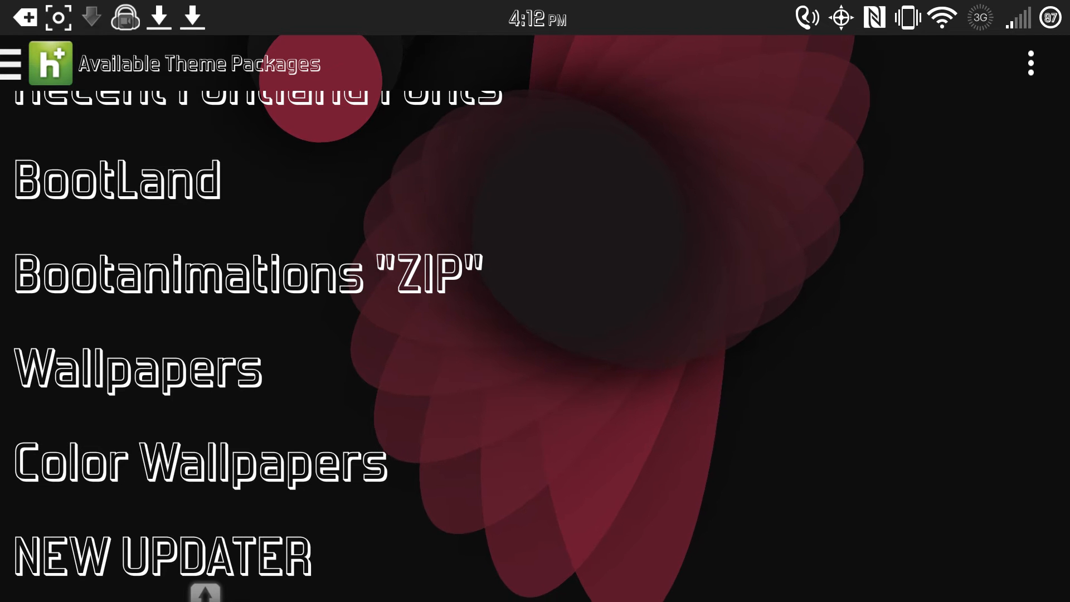
scroll(334, 335, "up", 8)
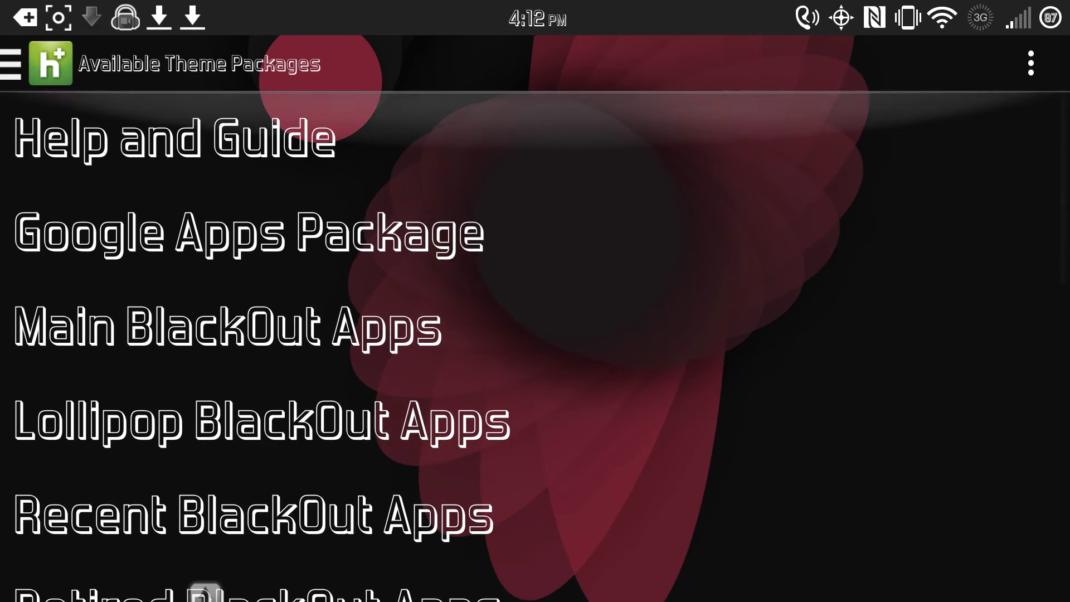
scroll(335, 334, "down", 8)
scroll(334, 335, "down", 3)
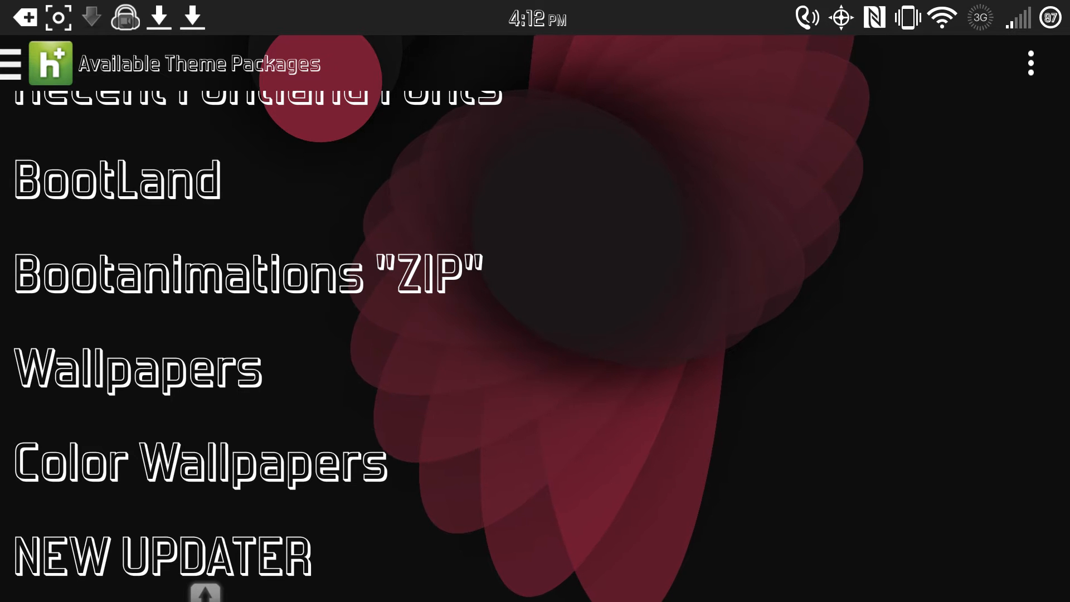
left_click(163, 556)
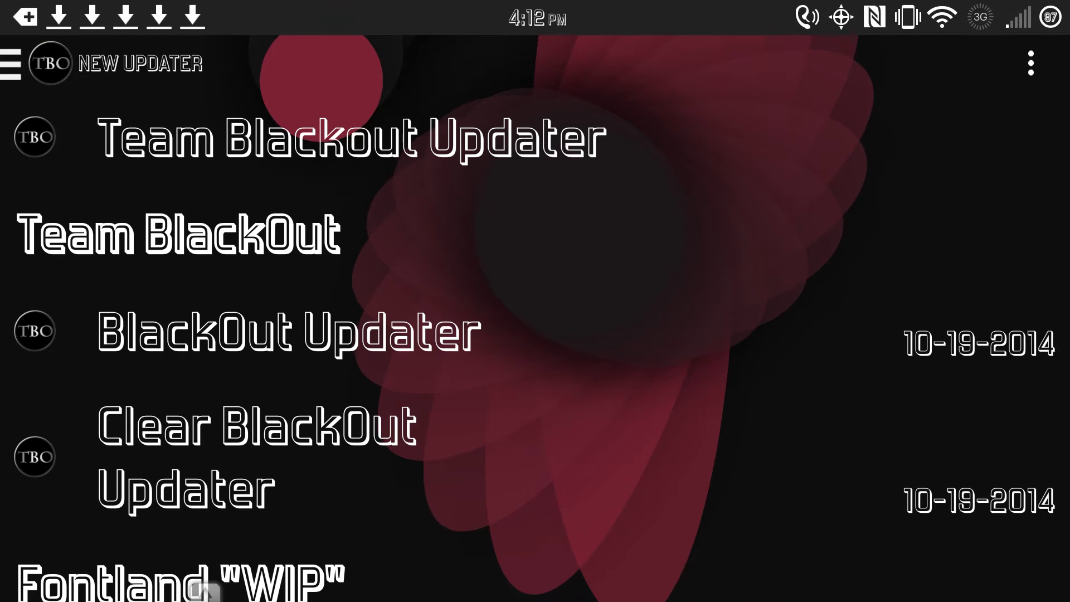
scroll(535, 376, "down", 2)
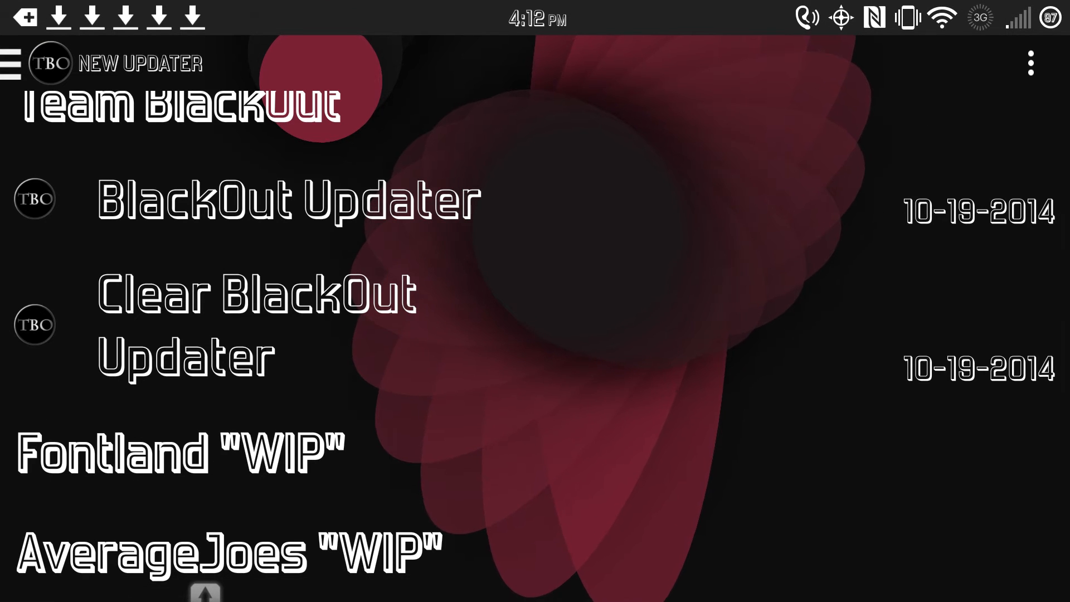
scroll(534, 334, "up", 2)
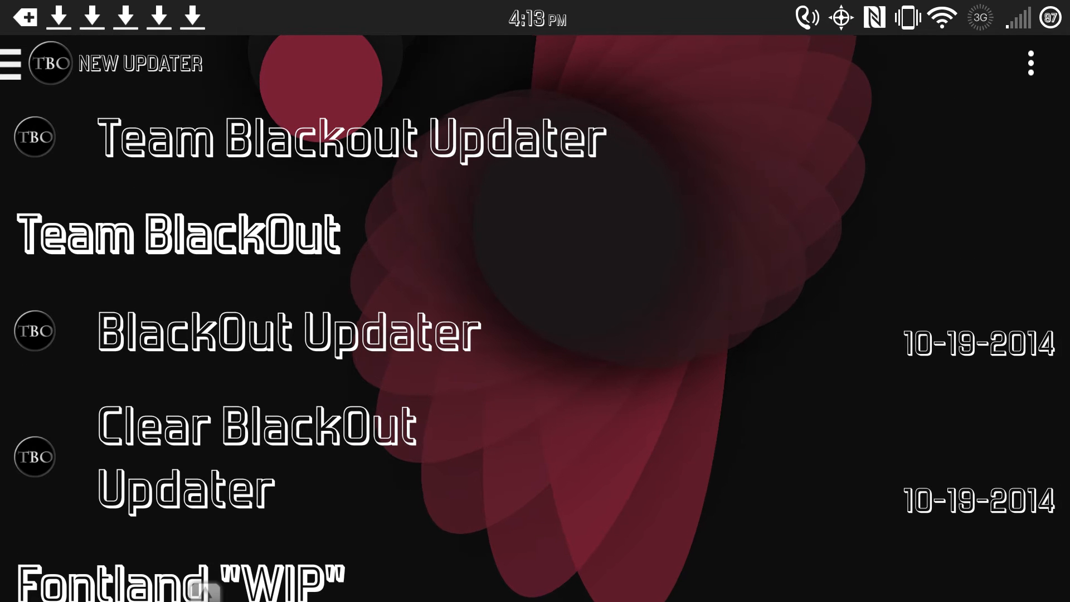
scroll(535, 335, "down", 2)
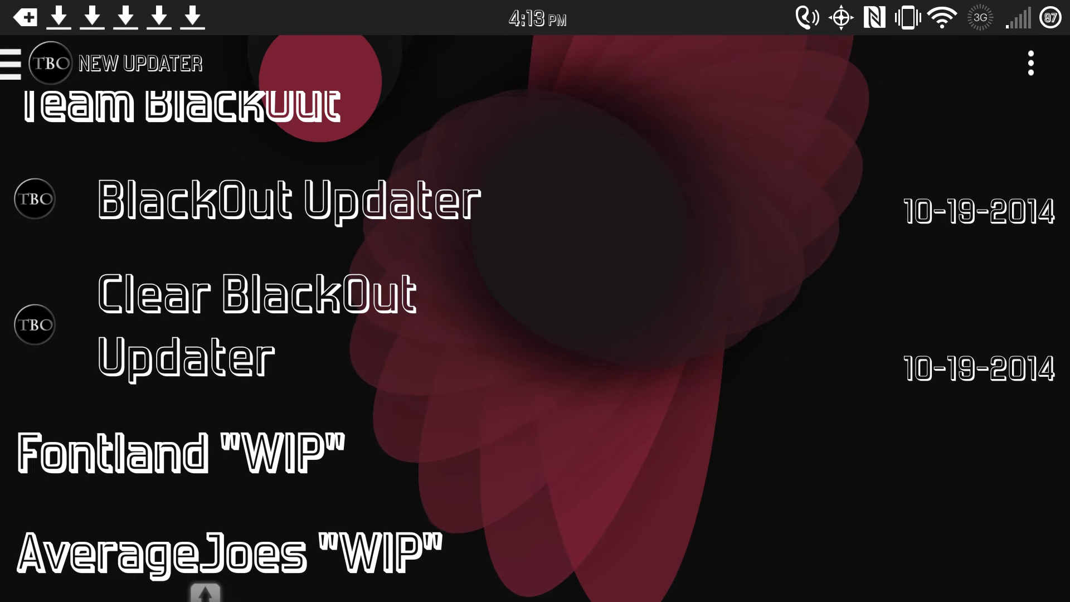
key("Escape")
scroll(535, 334, "up", 5)
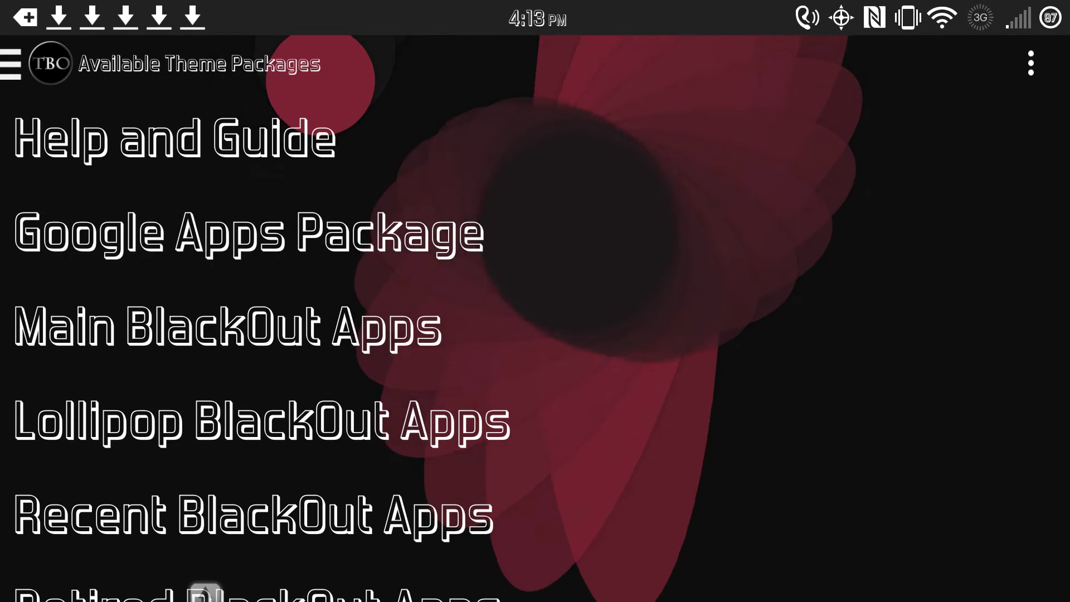
left_click(248, 232)
scroll(535, 334, "down", 5)
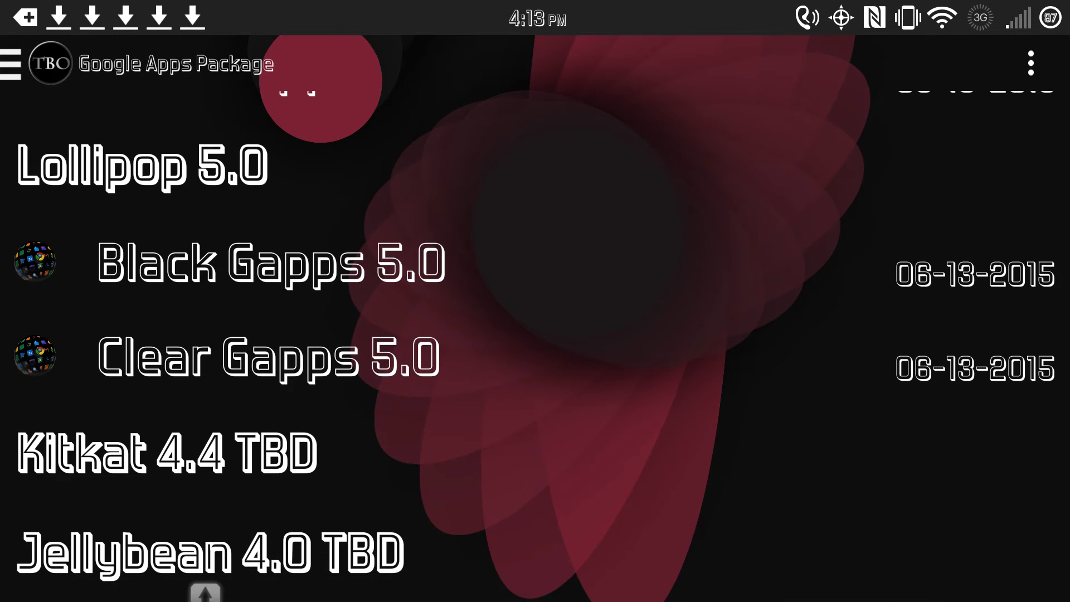
scroll(536, 335, "up", 5)
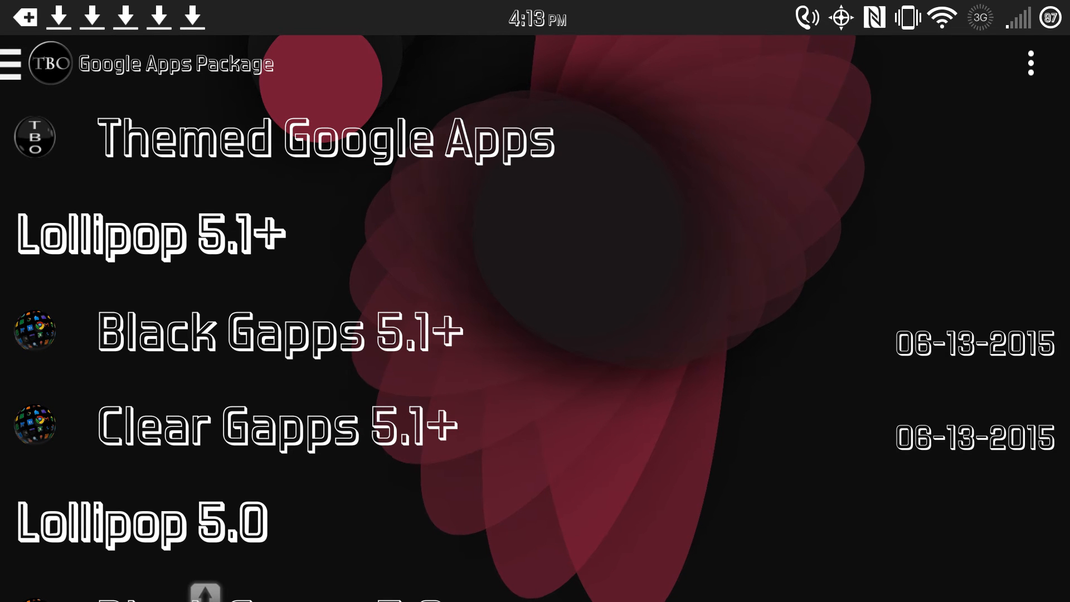
scroll(535, 335, "down", 5)
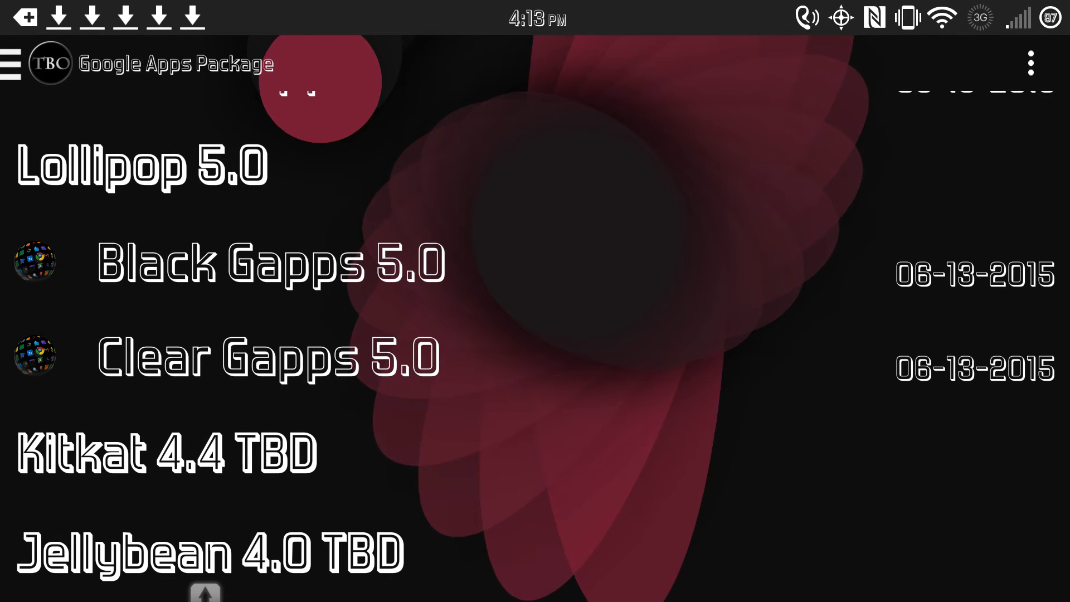
scroll(534, 334, "up", 4)
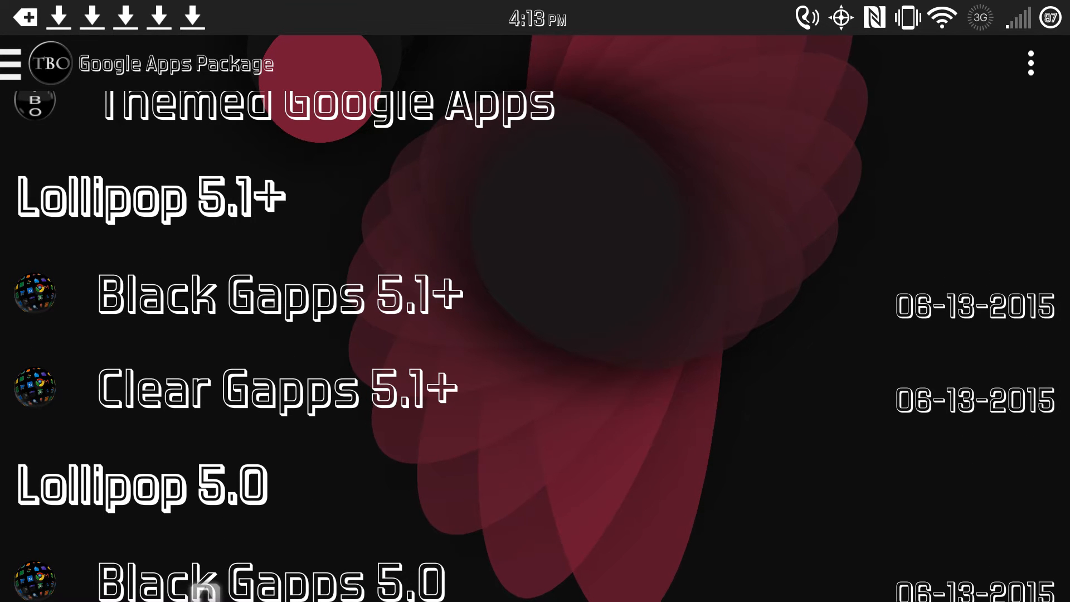
Step: Leave the Google Apps Package list and show Main BlackOut Apps with Black Chrome, Inbox and Messenger
key("Escape")
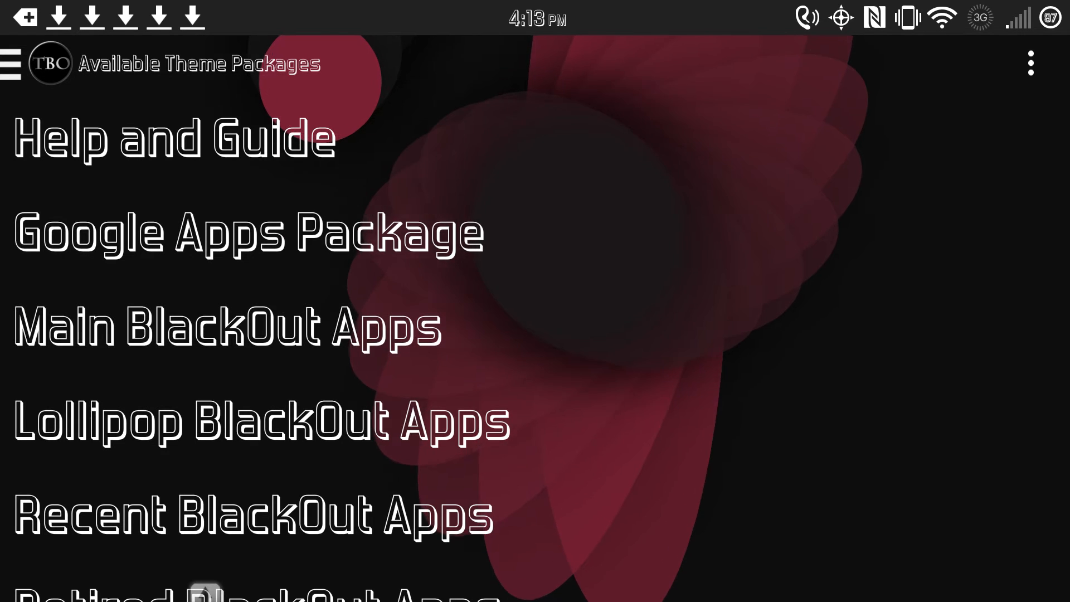
left_click(226, 326)
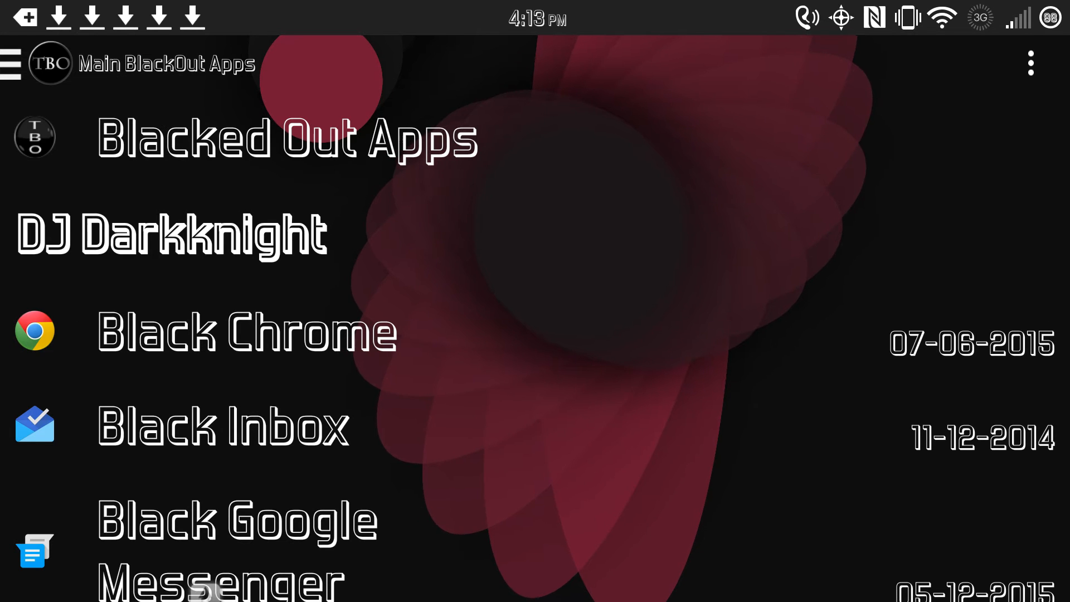
scroll(535, 335, "down", 5)
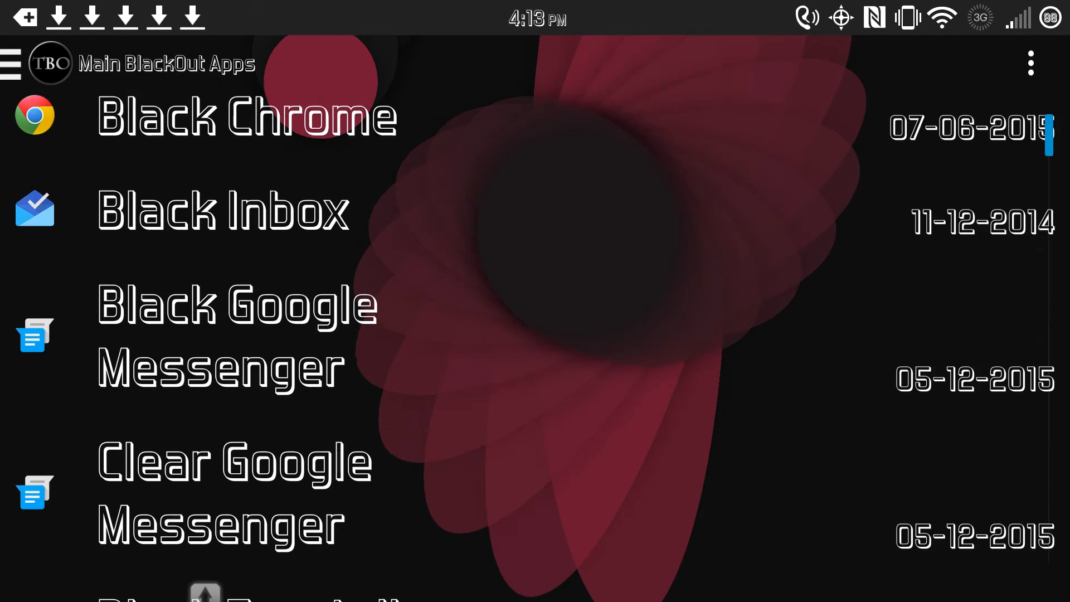
scroll(534, 335, "down", 5)
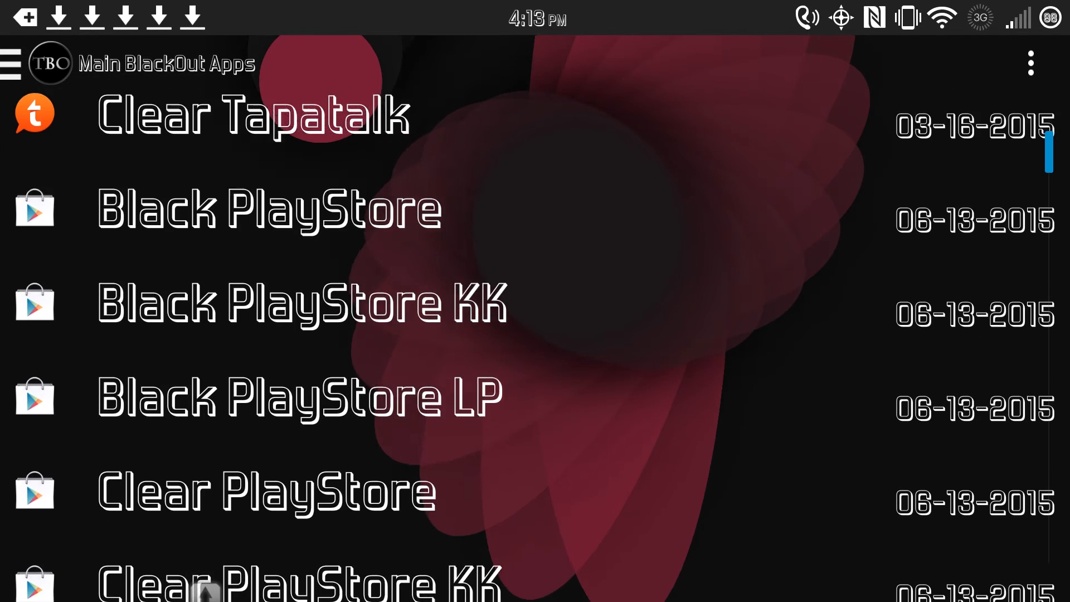
scroll(535, 334, "down", 3)
scroll(535, 334, "down", 3)
scroll(535, 335, "down", 2)
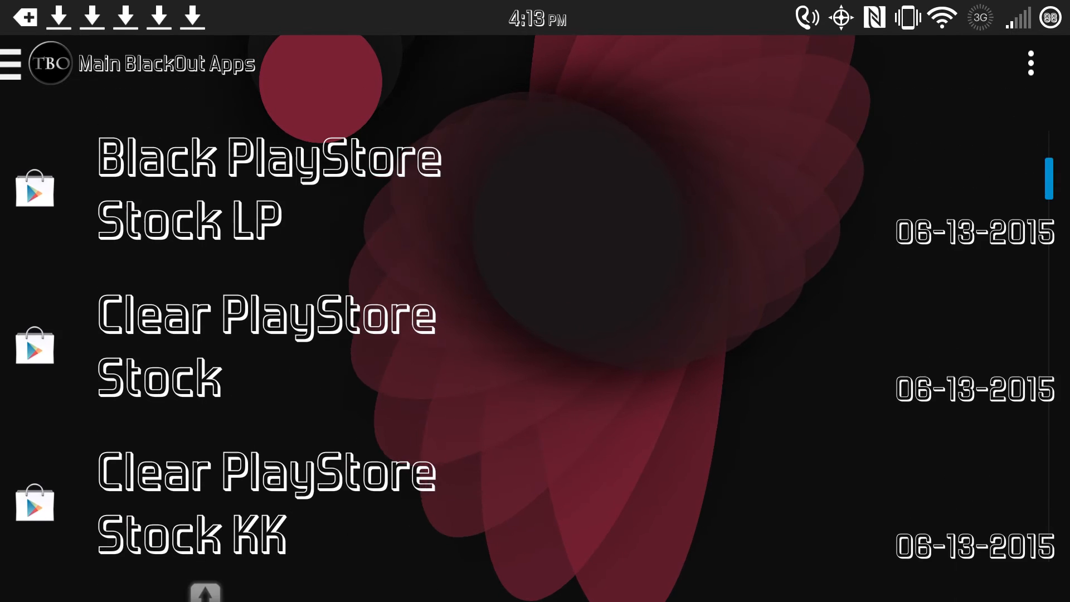
scroll(535, 334, "down", 1)
scroll(535, 334, "down", 1)
scroll(535, 334, "up", 1)
scroll(535, 335, "up", 2)
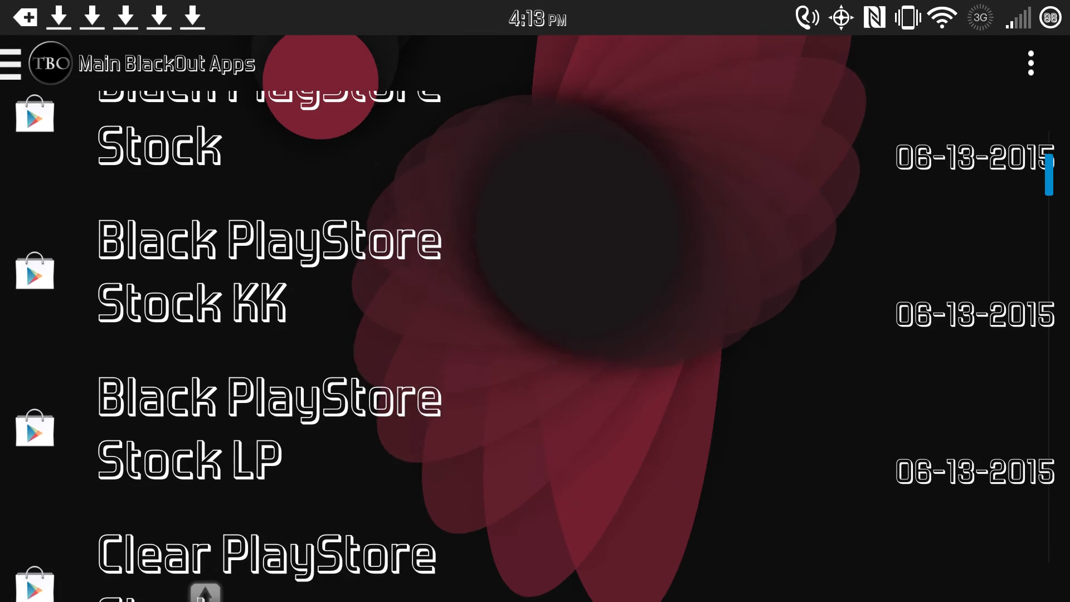
scroll(535, 335, "up", 2)
scroll(535, 334, "up", 1)
scroll(535, 334, "up", 1)
scroll(534, 334, "up", 2)
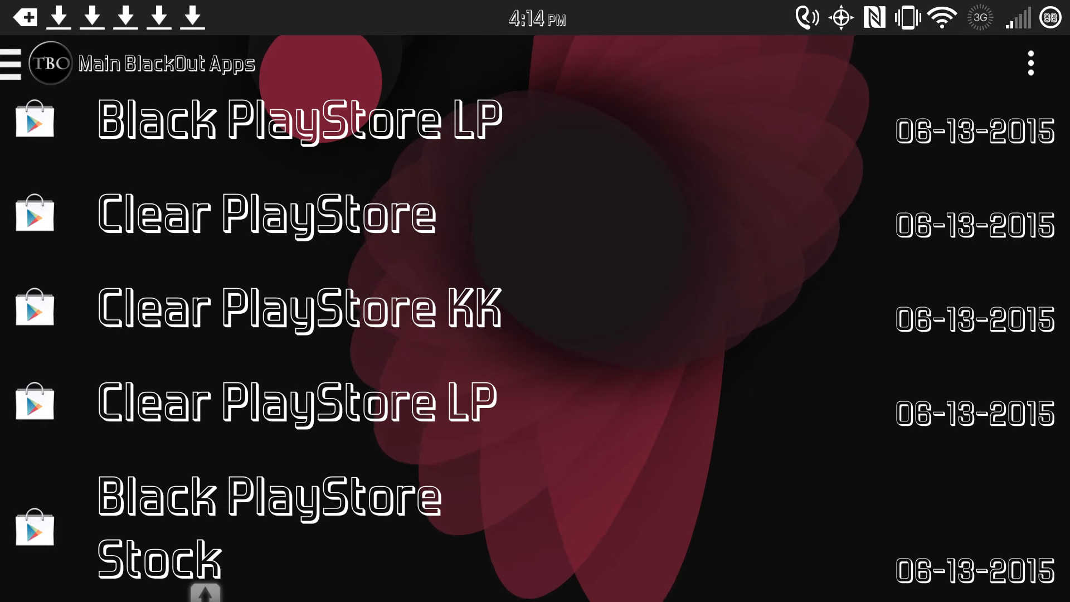
scroll(535, 334, "up", 2)
scroll(535, 335, "up", 2)
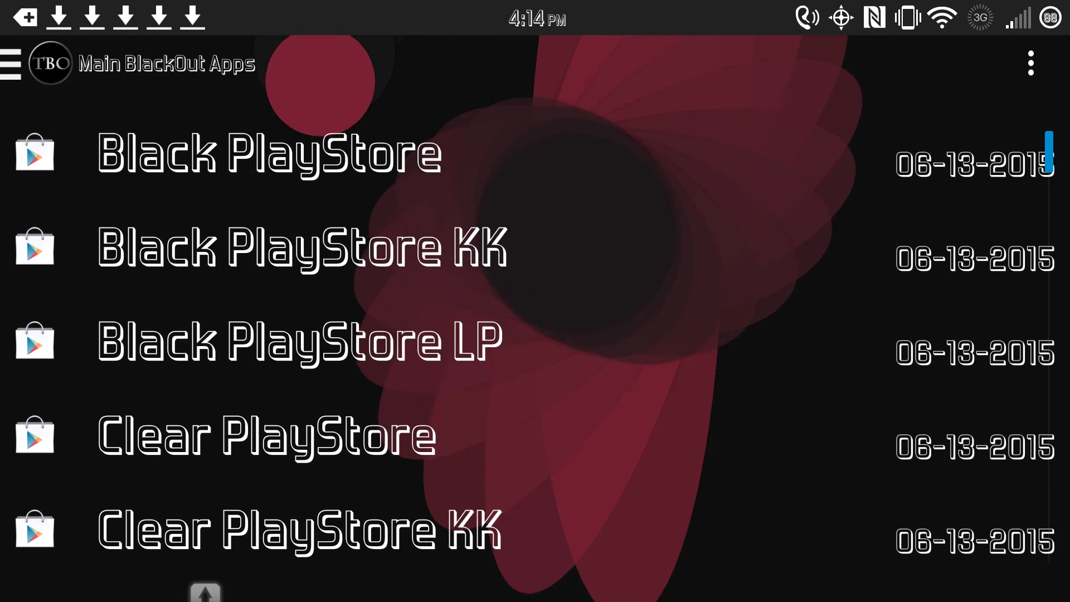
scroll(535, 334, "up", 1)
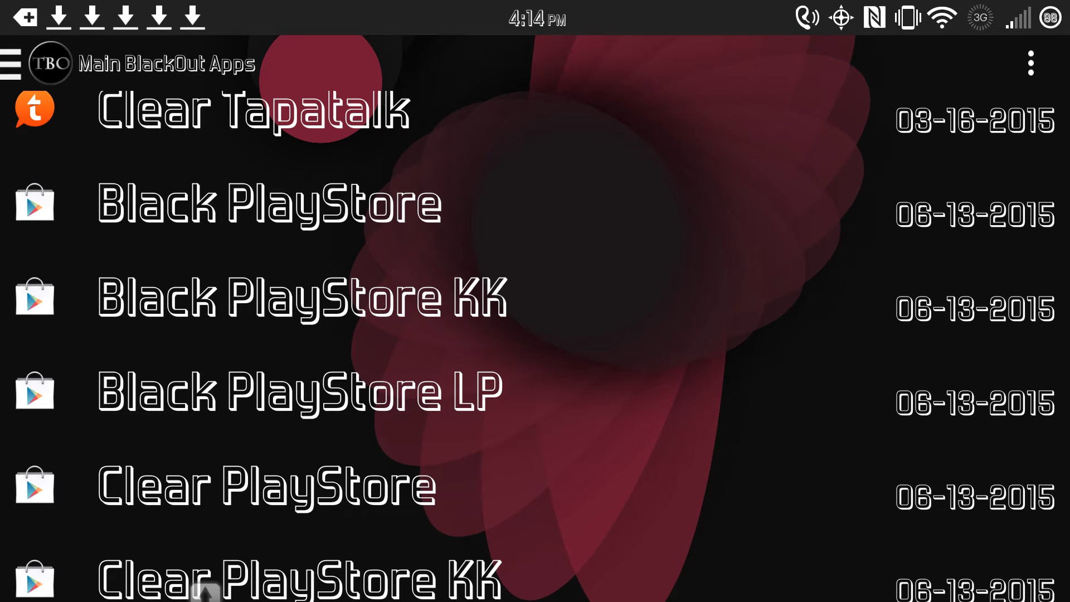
scroll(536, 335, "down", 3)
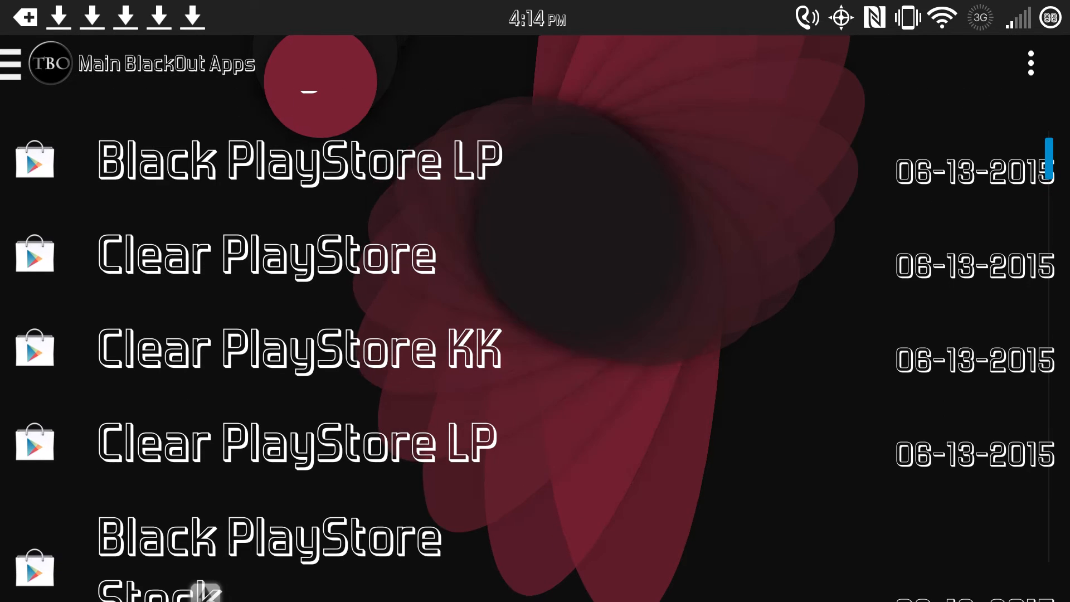
Step: View the Clear PlayStore KK details with its KitKat-only note, then return to the home screen
left_click(301, 349)
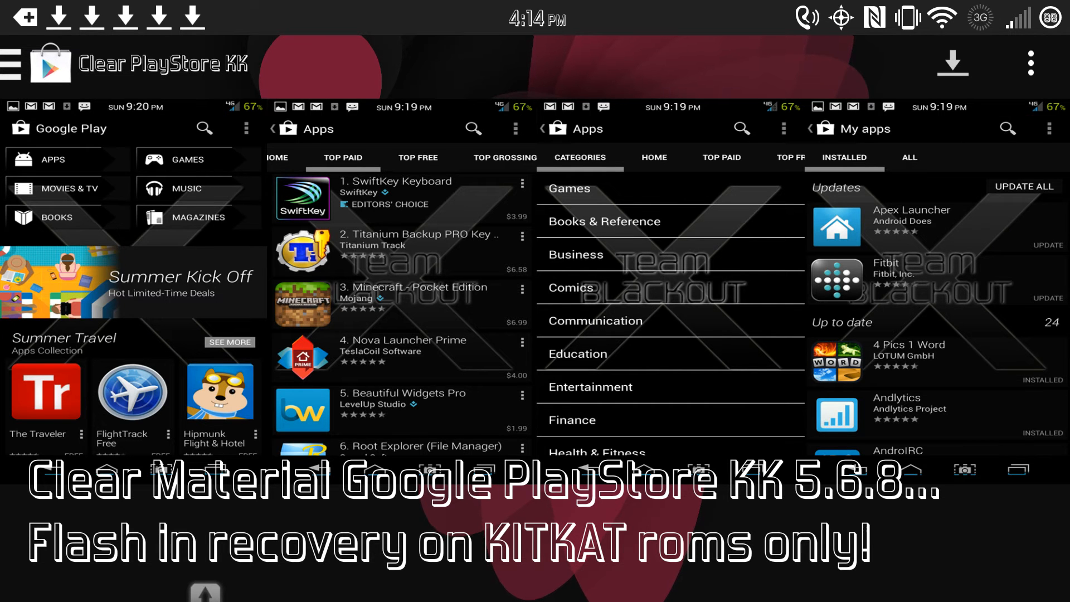
key("Home")
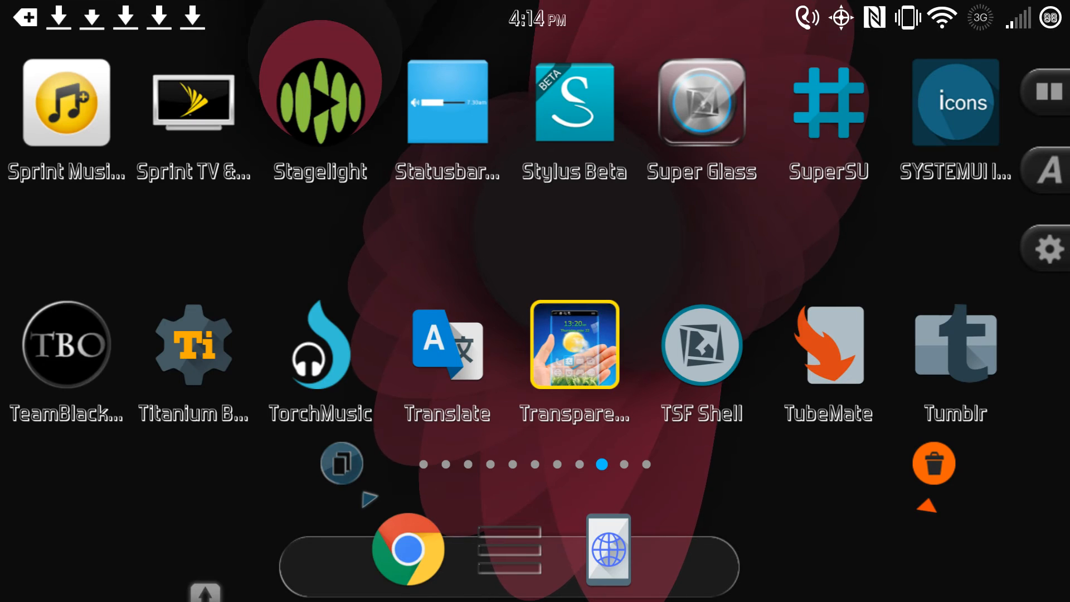
Step: Page back and forth through the app drawer to reach the TeamBlackOut icon
left_click_drag(334, 251, 752, 251)
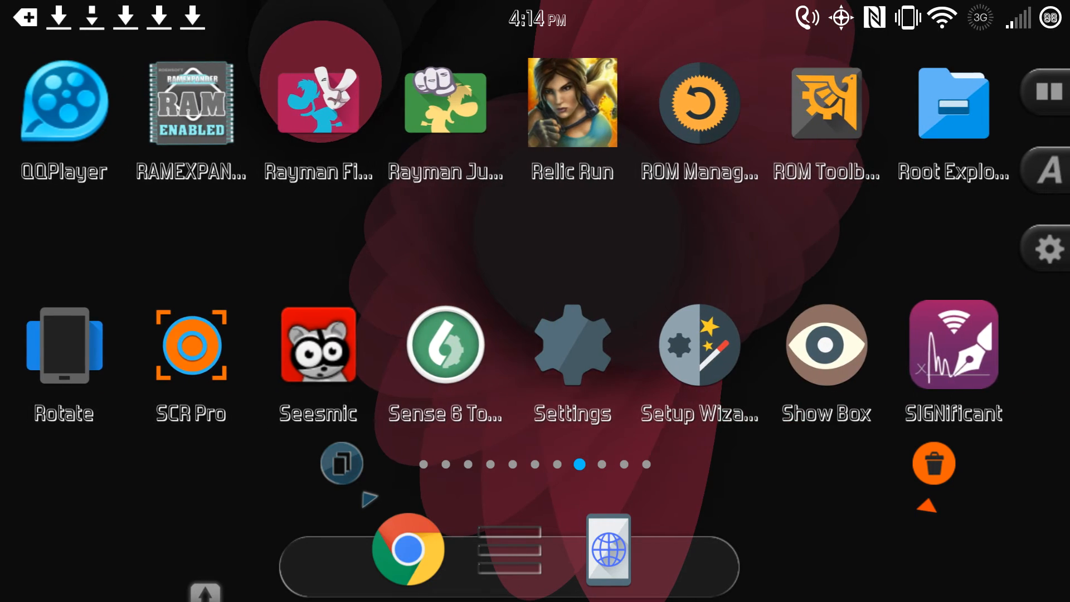
left_click_drag(335, 250, 752, 252)
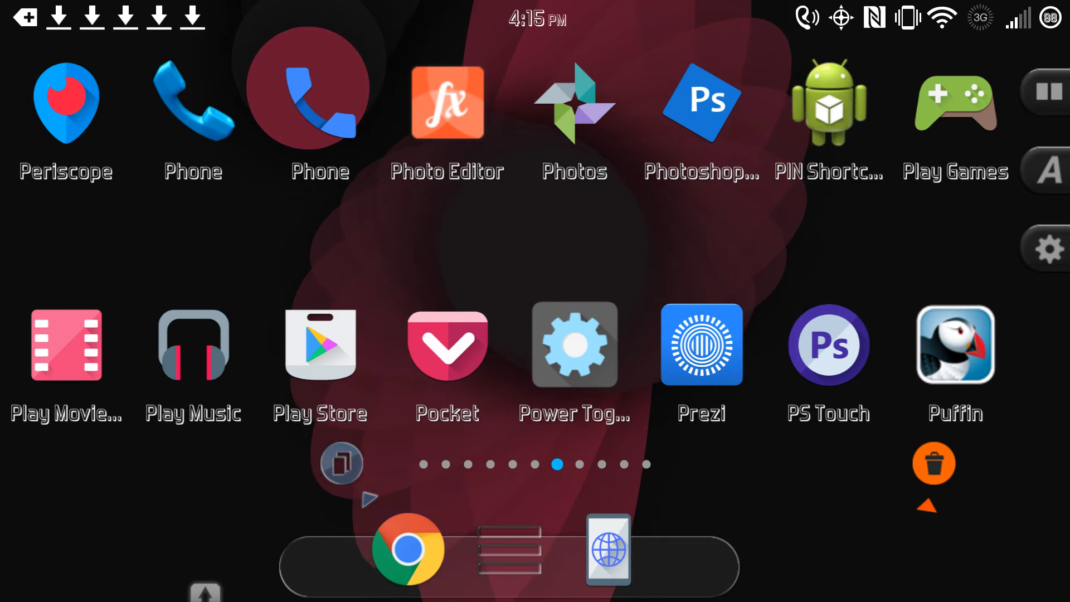
left_click_drag(752, 234, 335, 234)
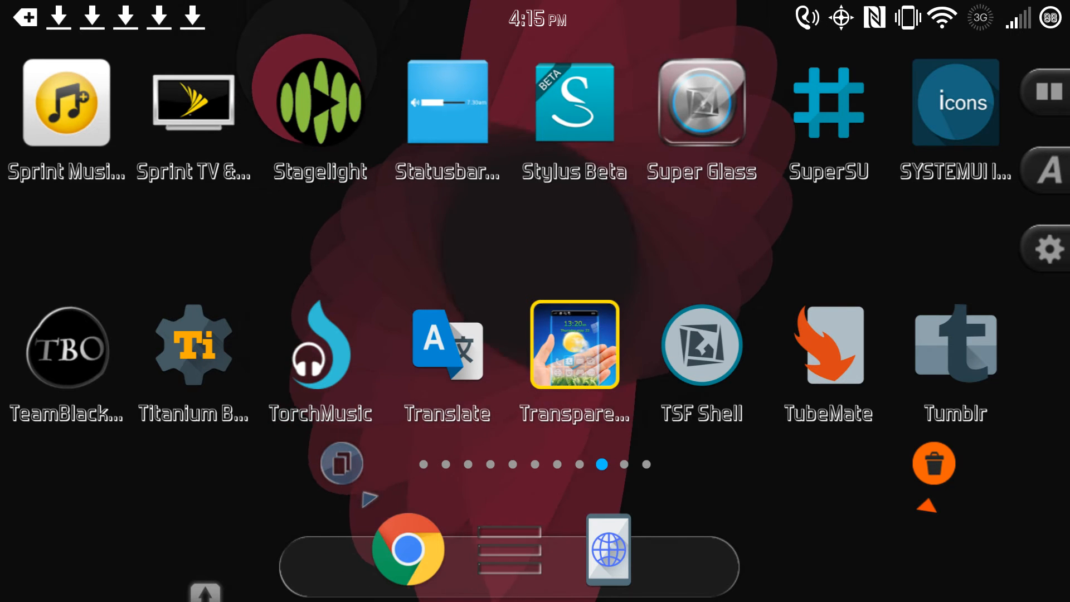
Step: Relaunch Team BlackOut from the app drawer to its theme package list
left_click(67, 347)
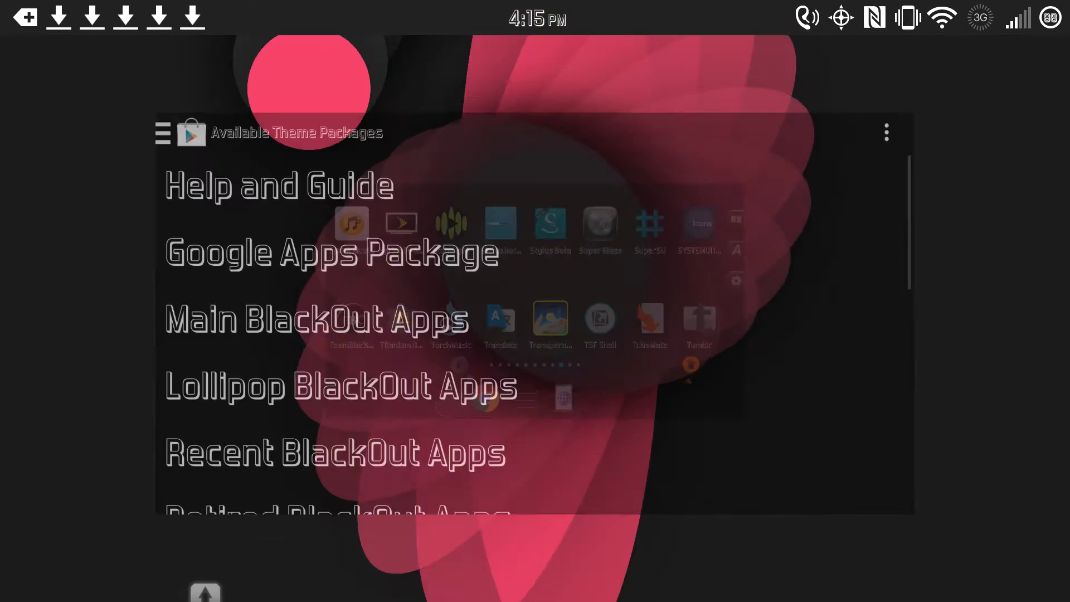
scroll(535, 335, "down", 3)
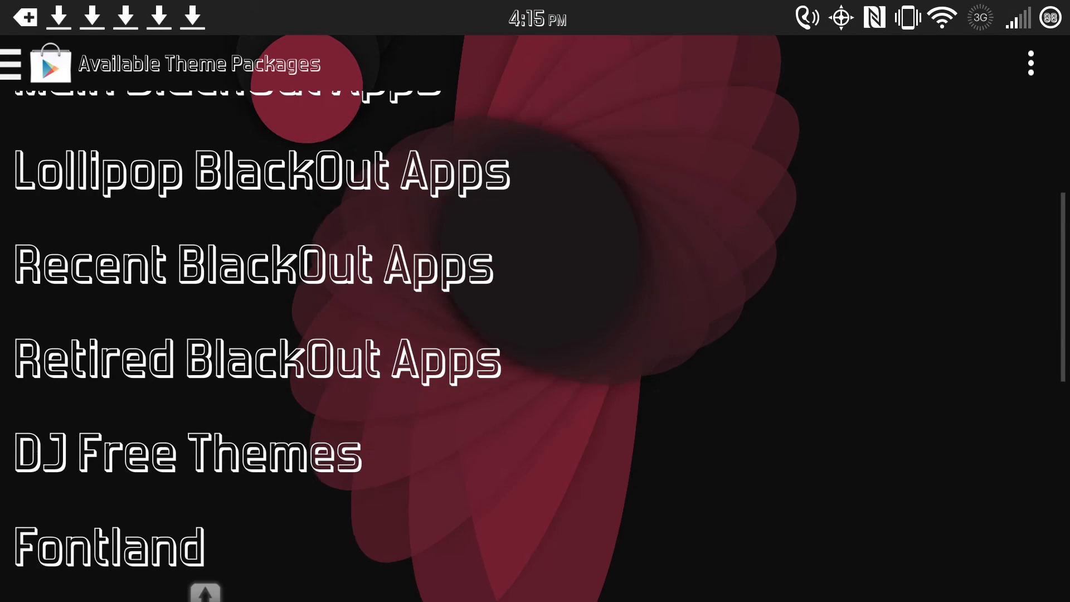
scroll(535, 334, "down", 2)
scroll(535, 335, "up", 3)
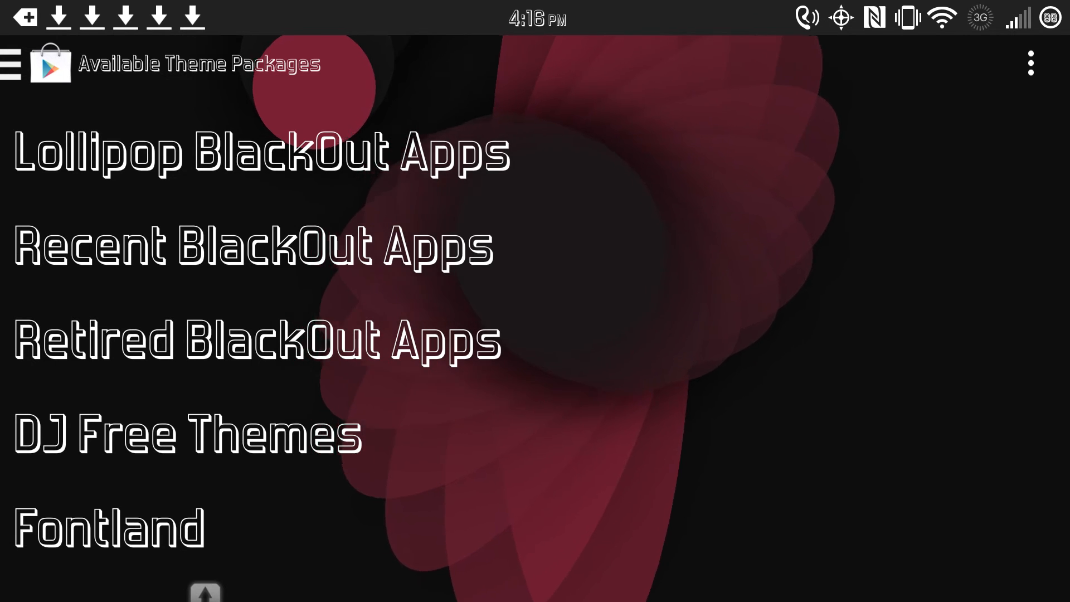
scroll(250, 335, "up", 5)
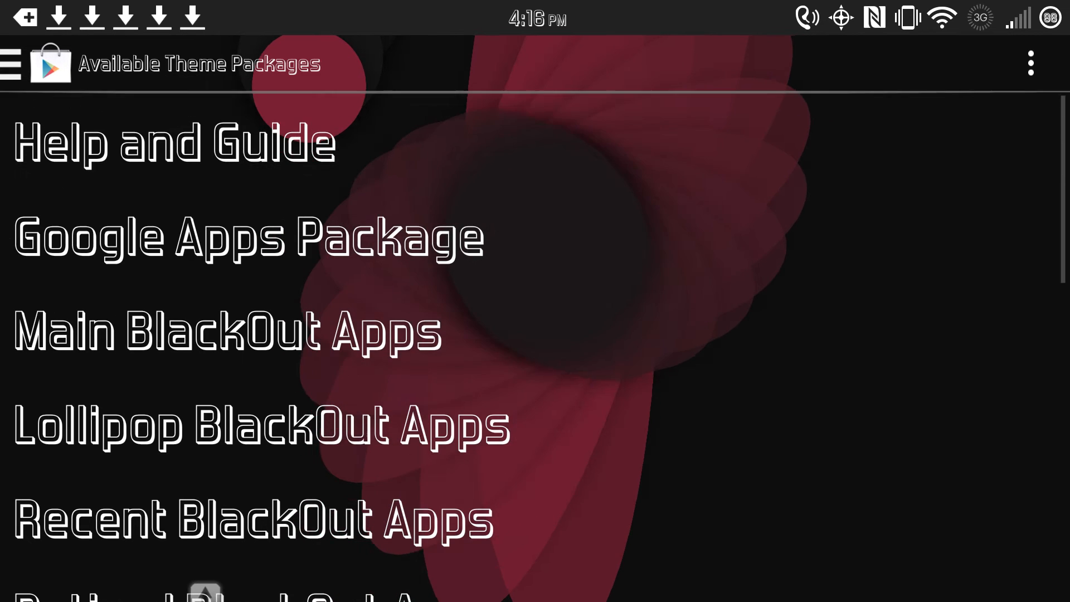
scroll(250, 334, "down", 5)
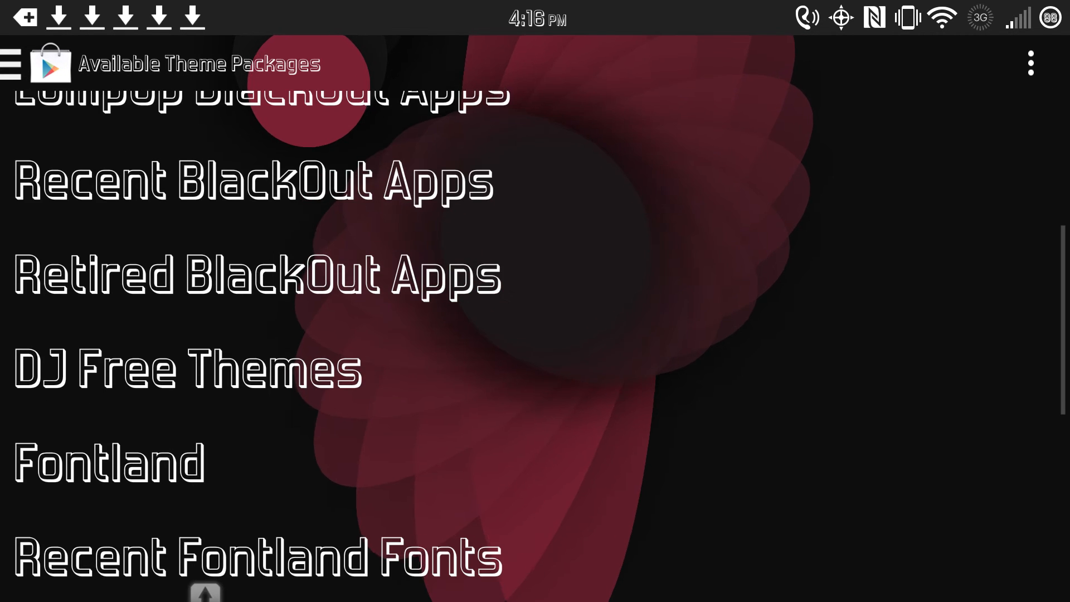
scroll(251, 335, "down", 2)
scroll(251, 335, "up", 5)
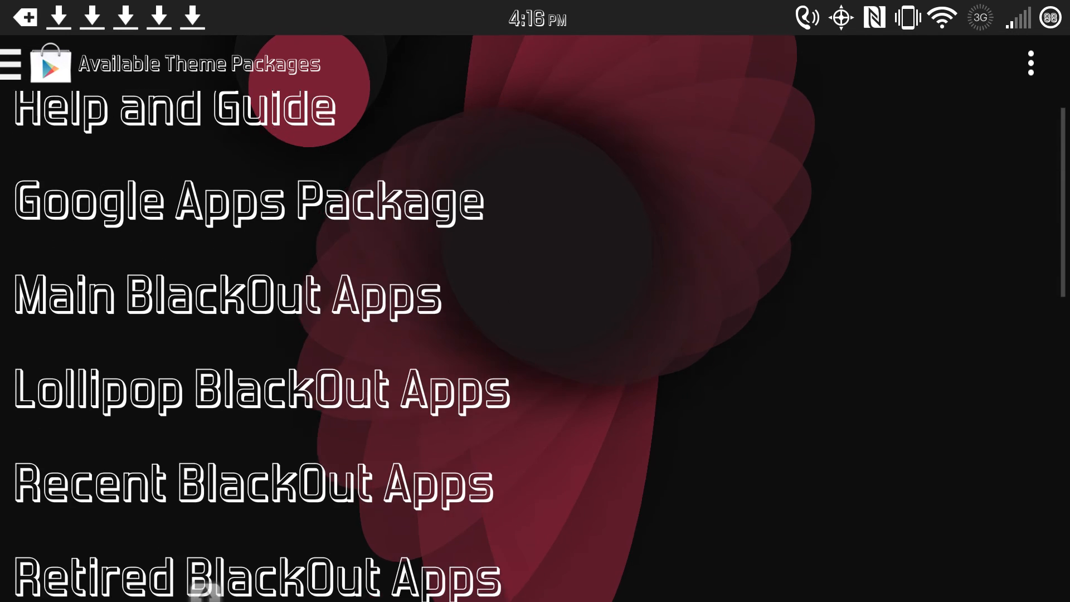
Step: Enter Main BlackOut Apps and show the Clear Hangouts package page with its recovery-flash note
left_click(228, 308)
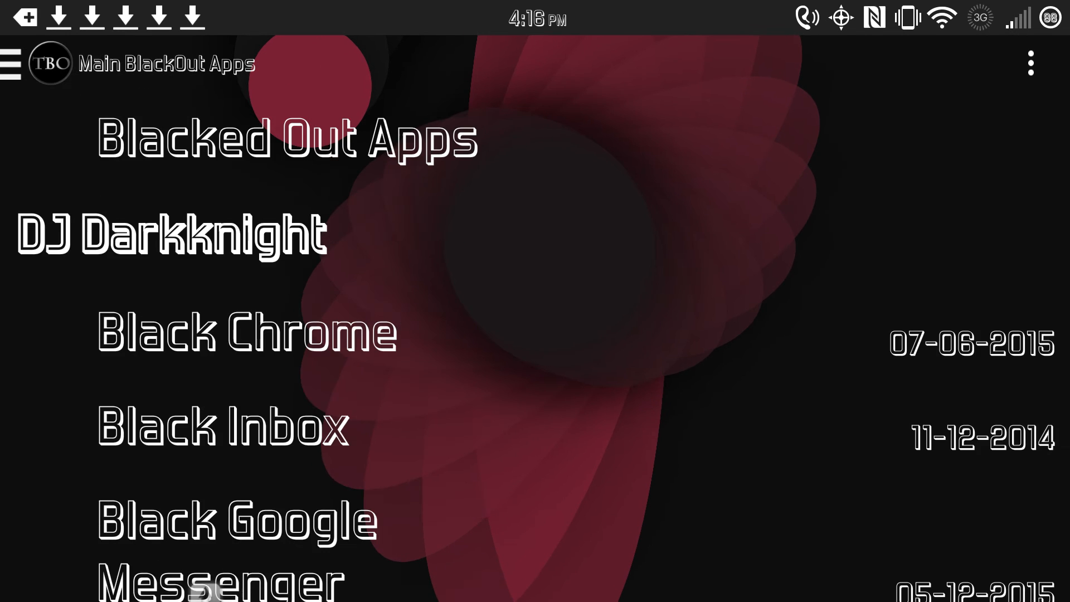
scroll(335, 334, "down", 2)
scroll(334, 335, "down", 8)
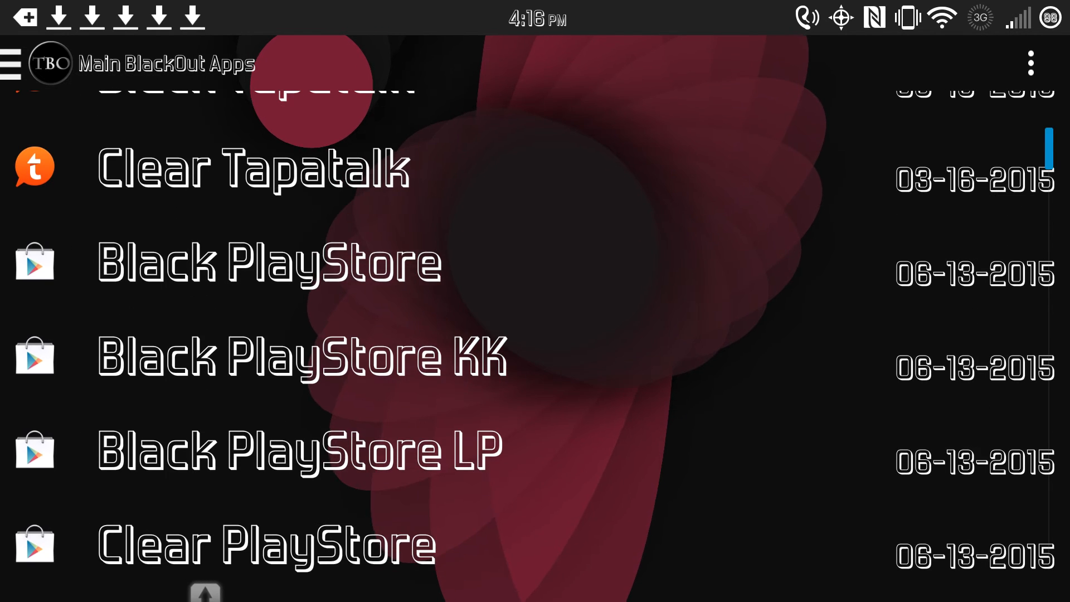
scroll(335, 334, "down", 3)
scroll(335, 335, "down", 2)
scroll(335, 335, "down", 2)
scroll(335, 334, "down", 1)
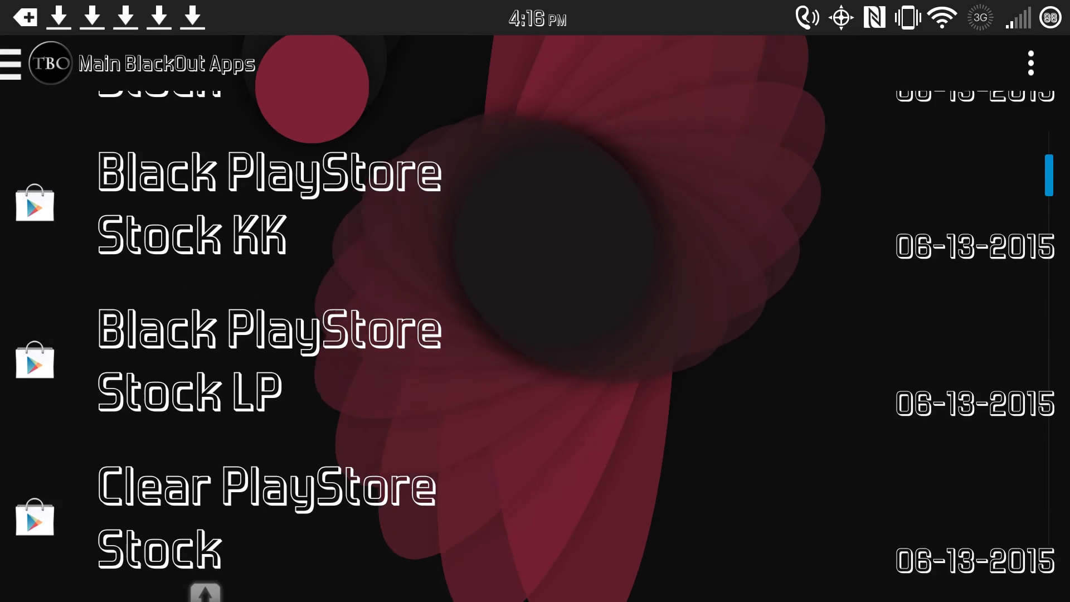
scroll(335, 335, "down", 3)
scroll(334, 335, "down", 2)
scroll(335, 334, "down", 1)
scroll(334, 334, "down", 1)
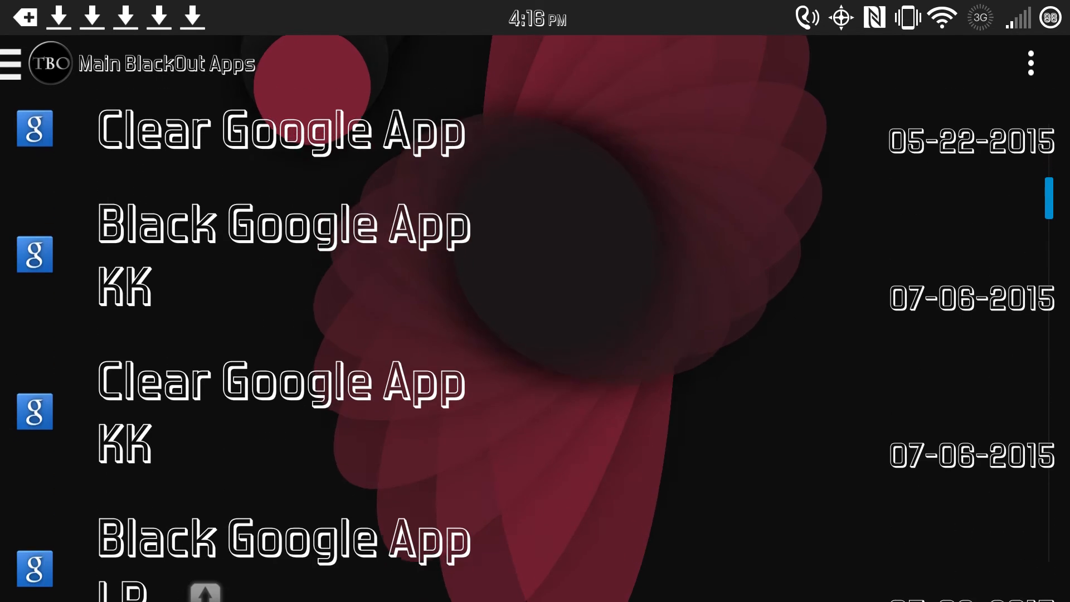
scroll(334, 335, "down", 1)
scroll(334, 335, "down", 2)
scroll(335, 335, "down", 1)
scroll(335, 334, "down", 1)
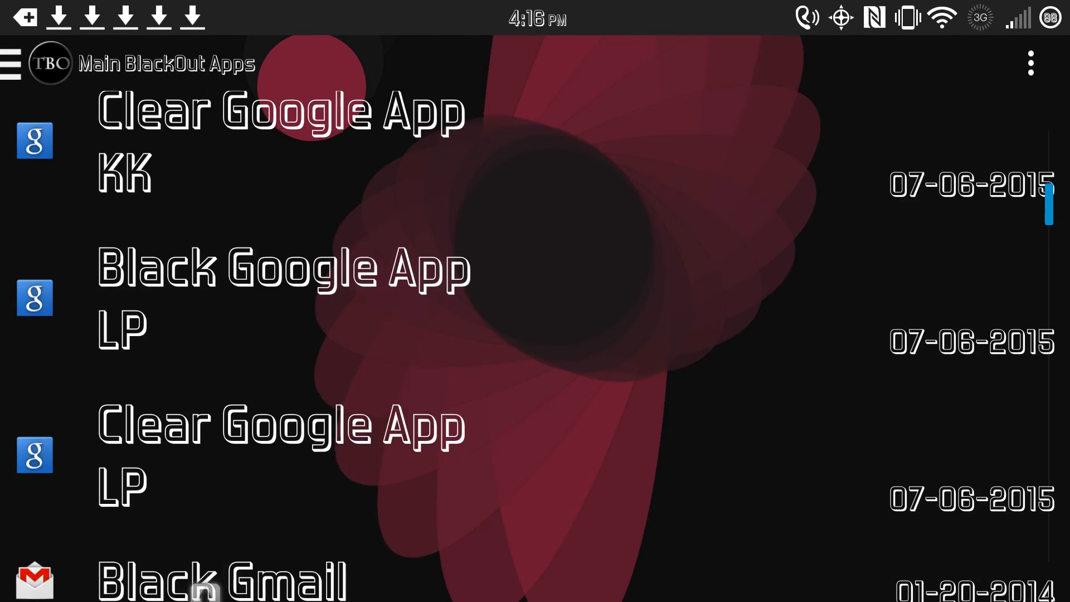
scroll(334, 335, "up", 2)
scroll(334, 335, "up", 1)
scroll(335, 334, "up", 2)
scroll(334, 335, "up", 1)
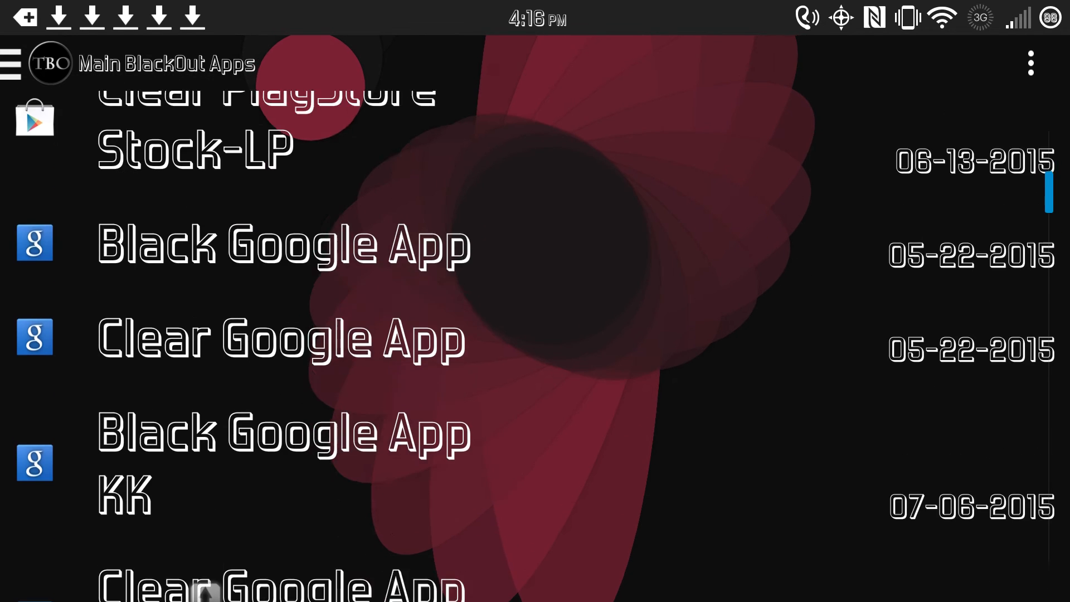
scroll(334, 335, "up", 1)
scroll(334, 335, "down", 1)
scroll(335, 335, "down", 2)
scroll(335, 334, "down", 1)
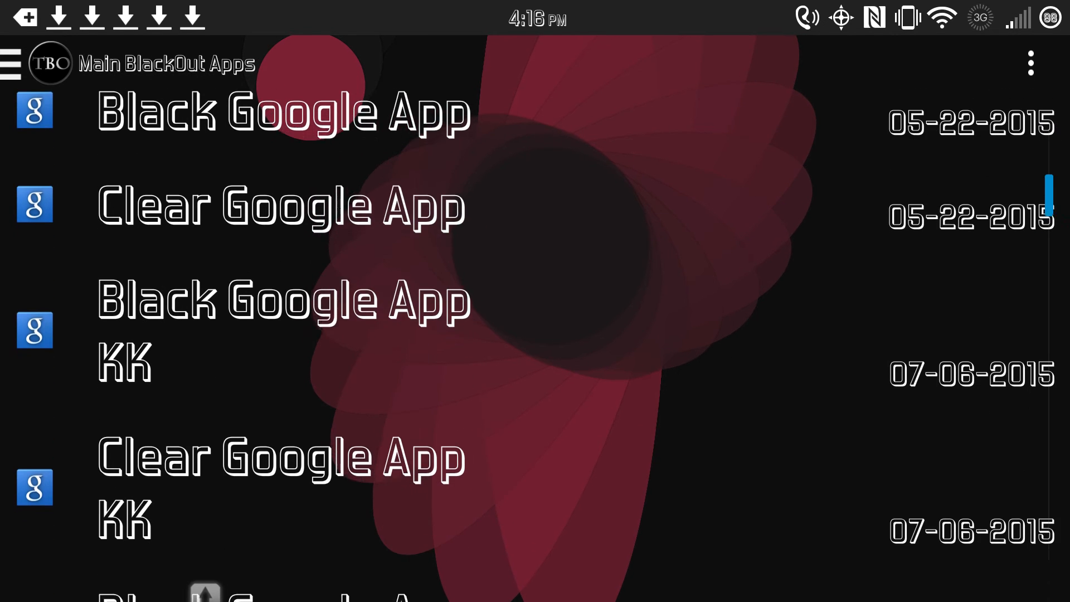
scroll(335, 335, "up", 1)
scroll(335, 335, "down", 4)
scroll(335, 335, "down", 1)
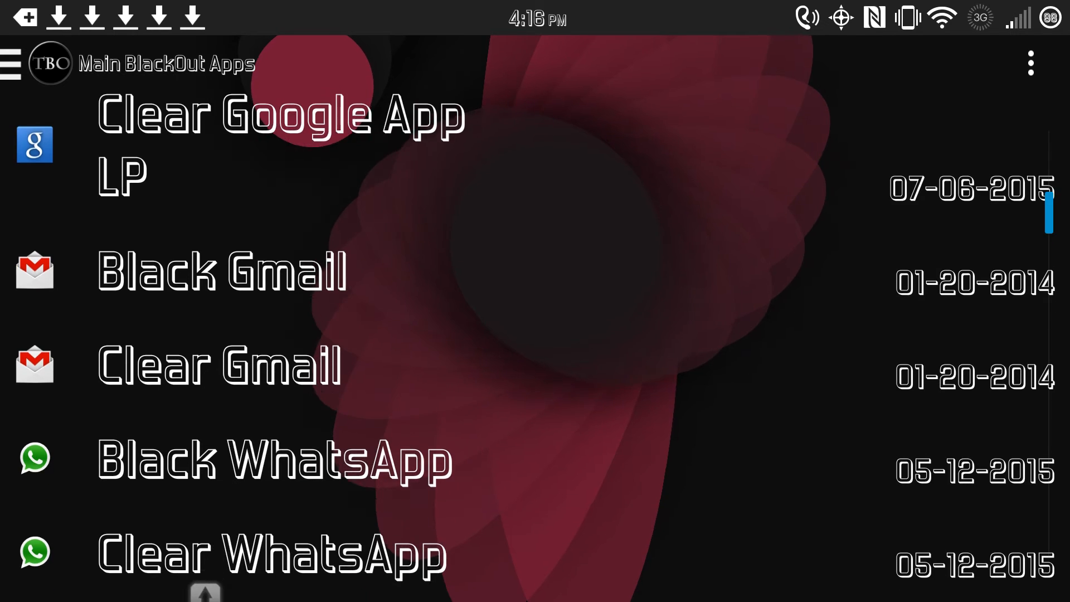
scroll(335, 334, "down", 2)
scroll(335, 335, "down", 2)
scroll(335, 334, "down", 2)
scroll(335, 335, "down", 1)
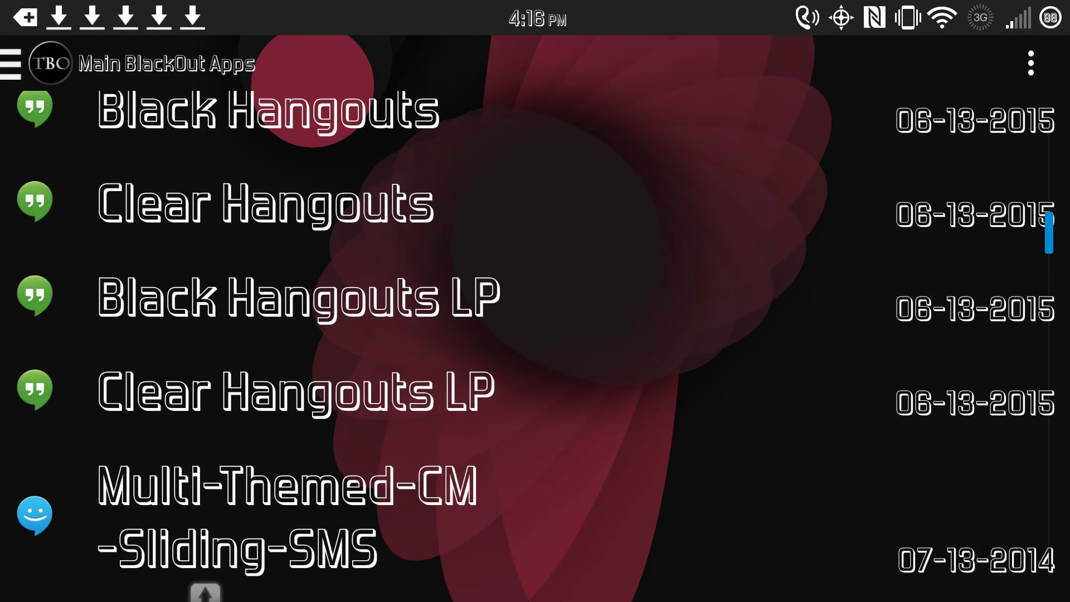
scroll(335, 334, "up", 2)
scroll(335, 335, "down", 1)
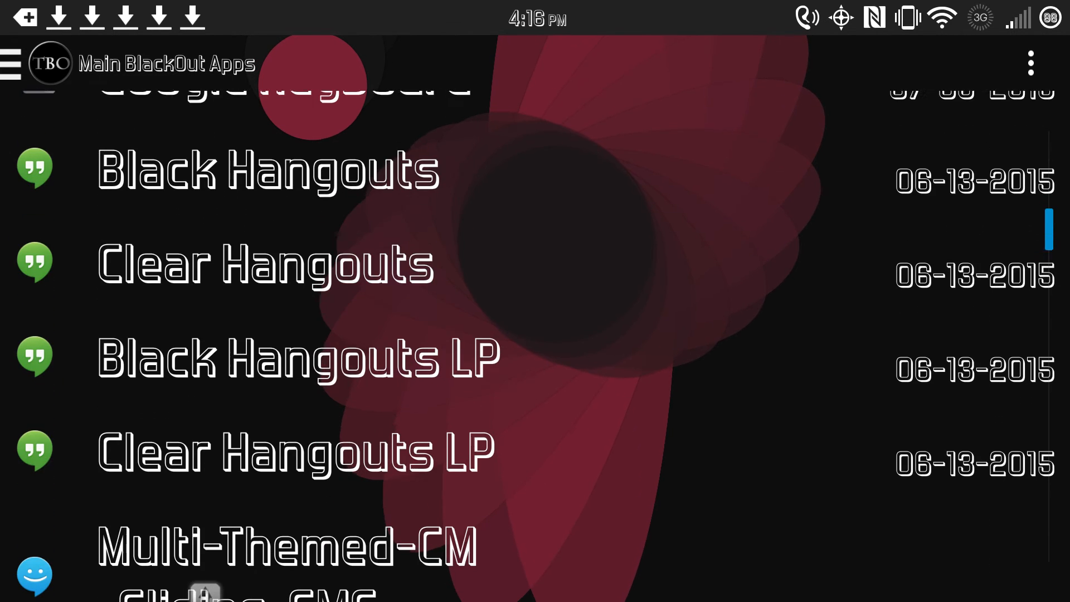
scroll(334, 334, "down", 1)
scroll(335, 334, "up", 1)
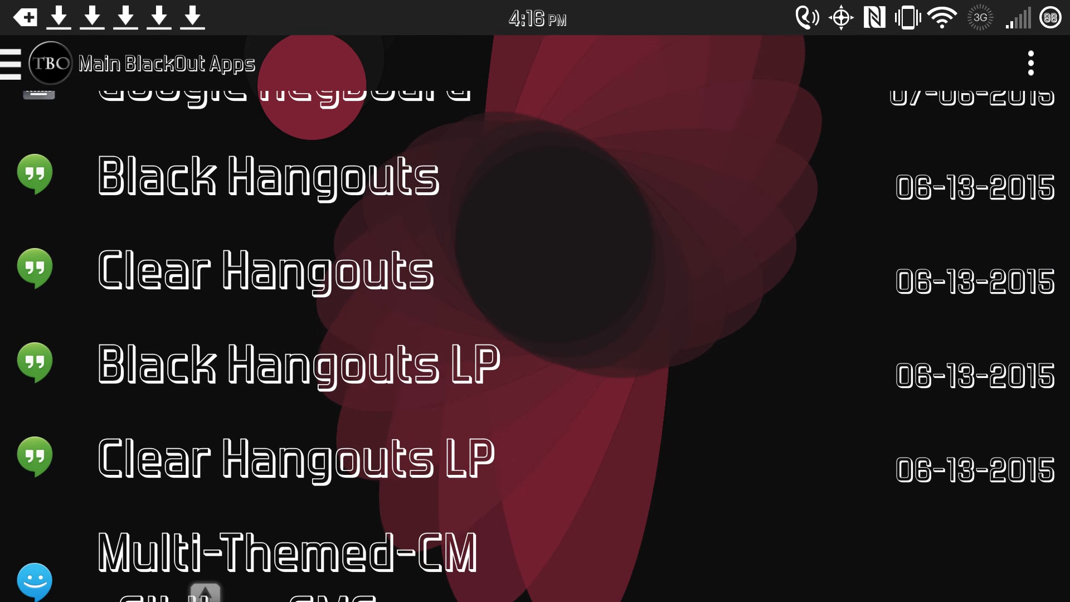
scroll(334, 334, "up", 1)
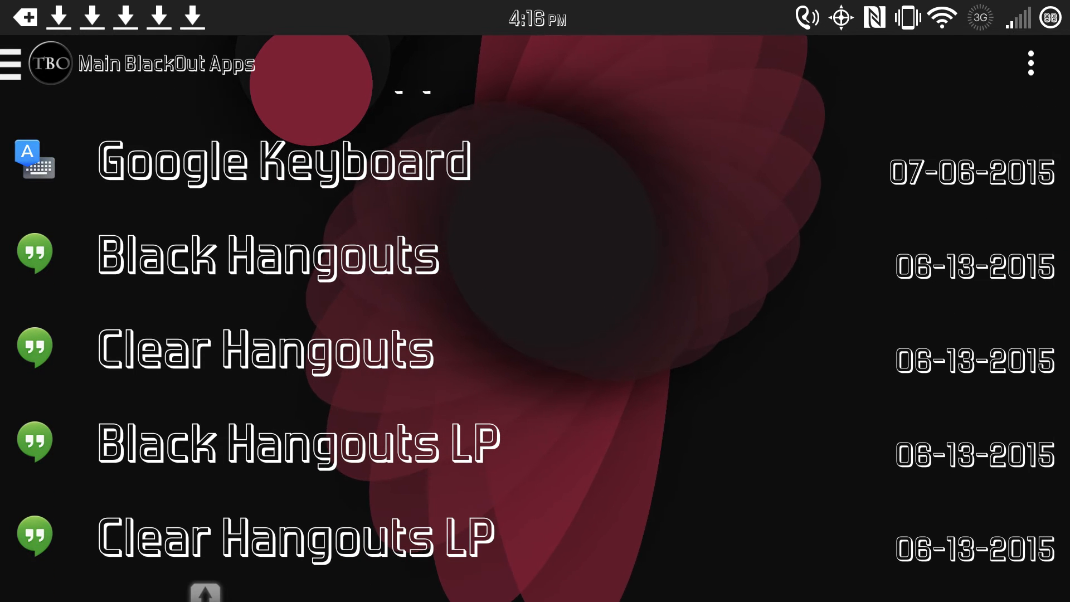
left_click(266, 348)
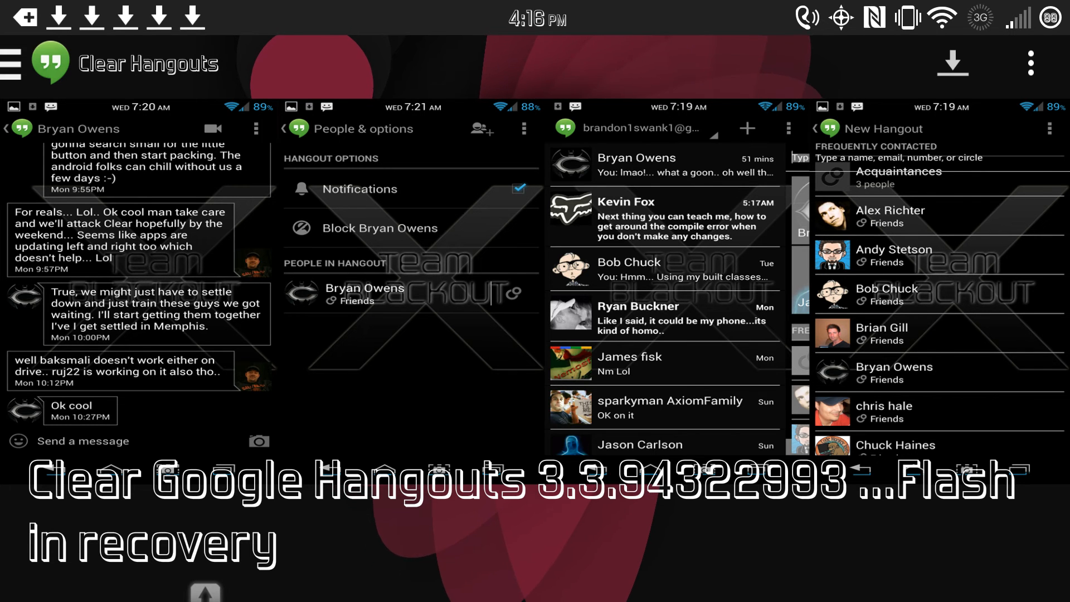
Step: Check the Clear Hangouts download progress in the notification shade
left_click_drag(534, 9, 536, 251)
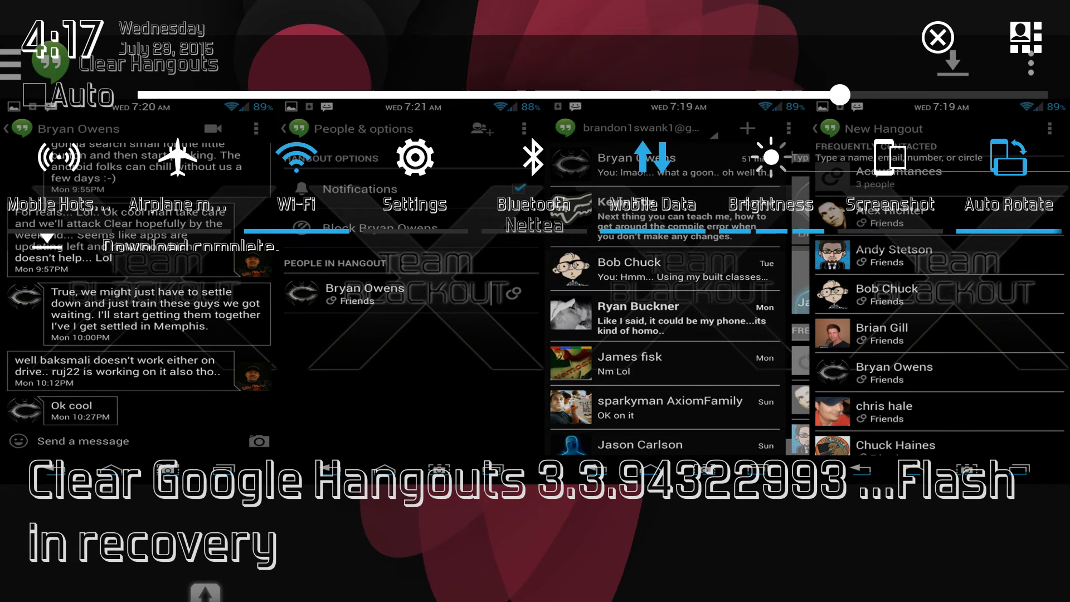
key("Escape")
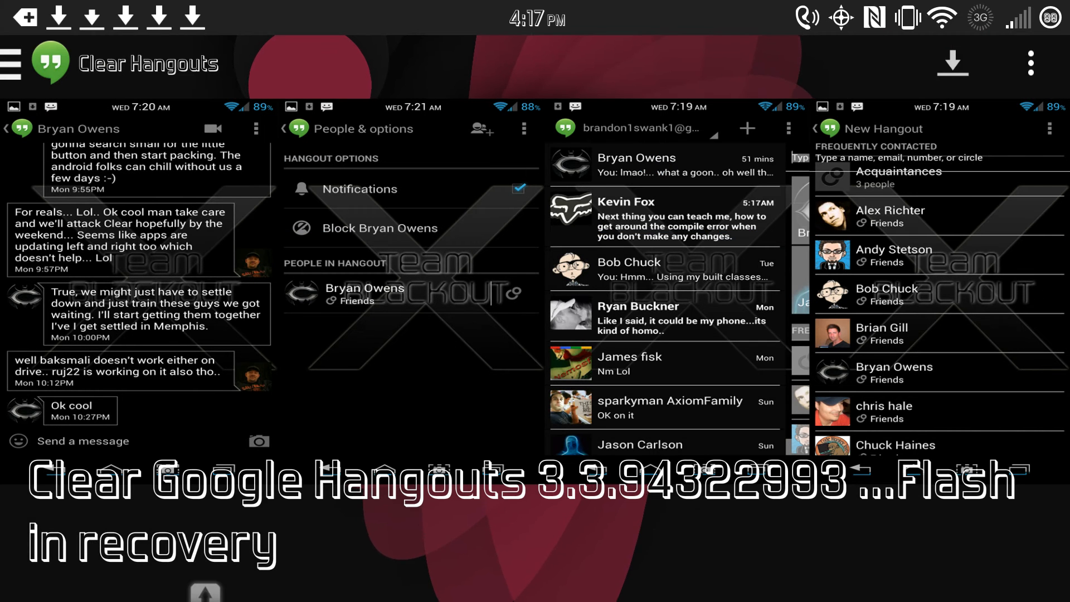
left_click_drag(534, 9, 535, 334)
scroll(535, 376, "down", 4)
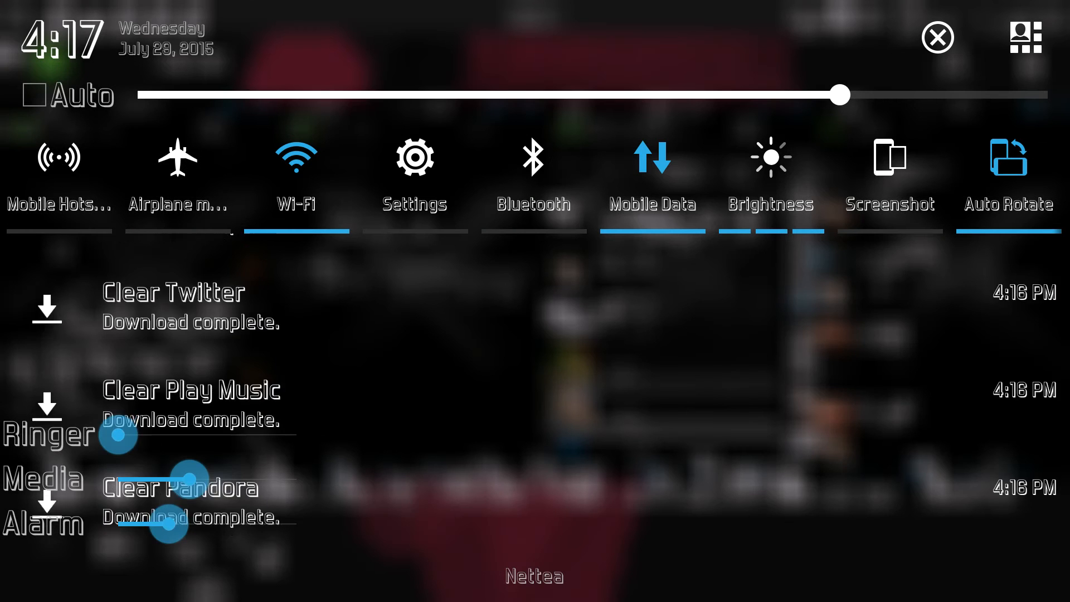
scroll(535, 376, "down", 4)
scroll(534, 377, "down", 4)
scroll(535, 377, "down", 4)
scroll(535, 376, "up", 3)
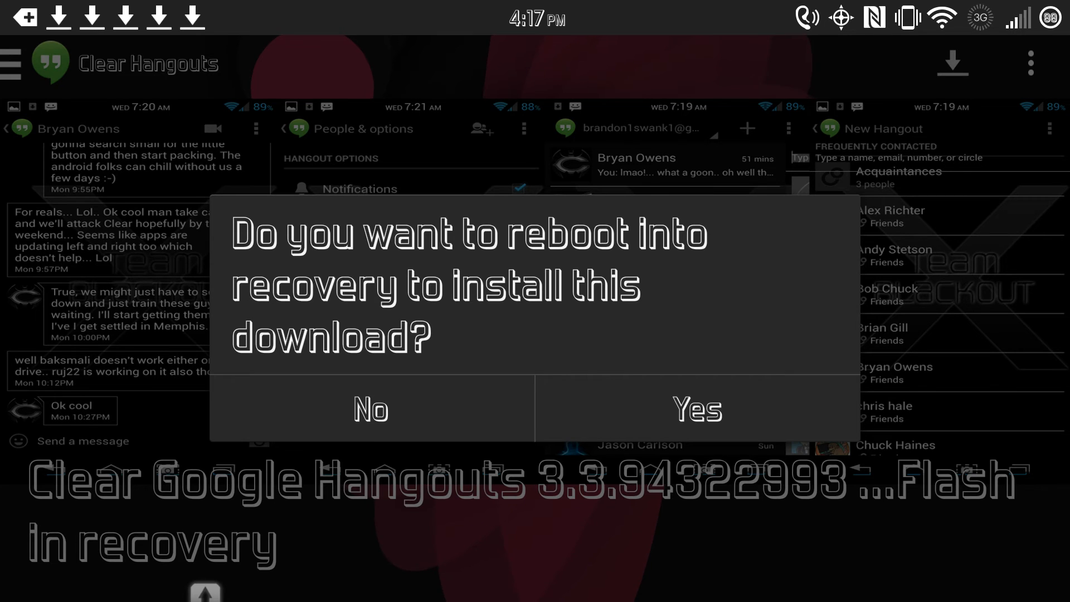
Step: Decline the reboot into recovery and go back to the Main BlackOut Apps list
key("Escape")
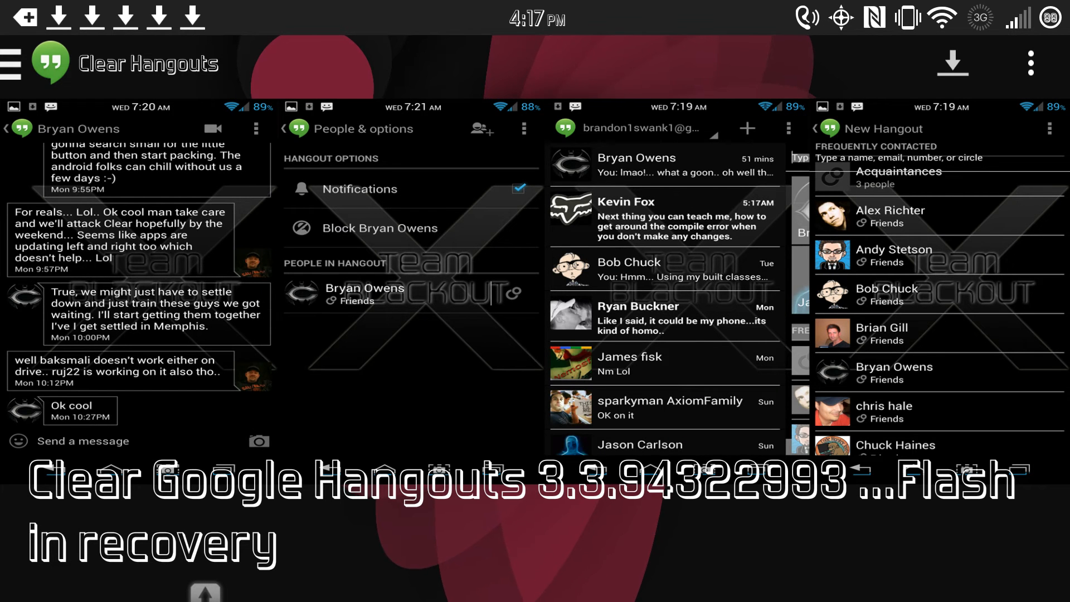
key("Escape")
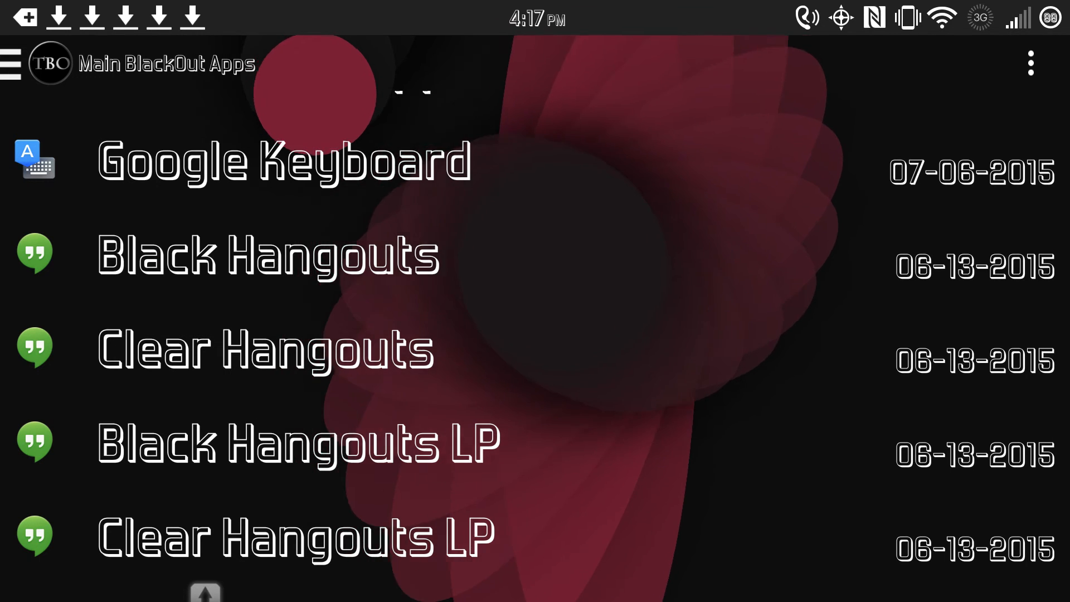
scroll(535, 335, "down", 10)
scroll(534, 335, "down", 15)
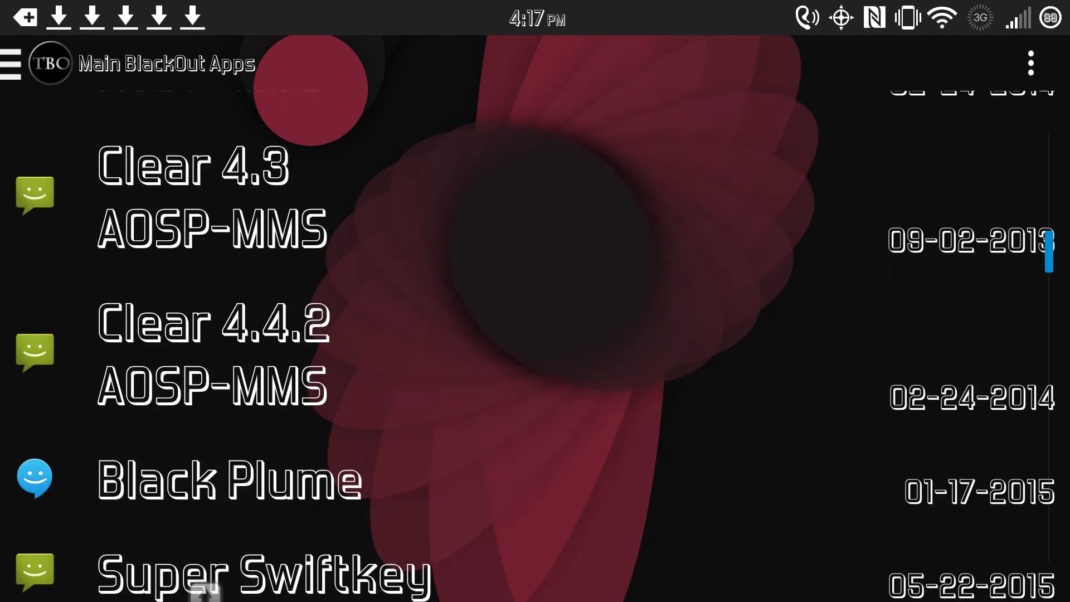
scroll(535, 335, "down", 15)
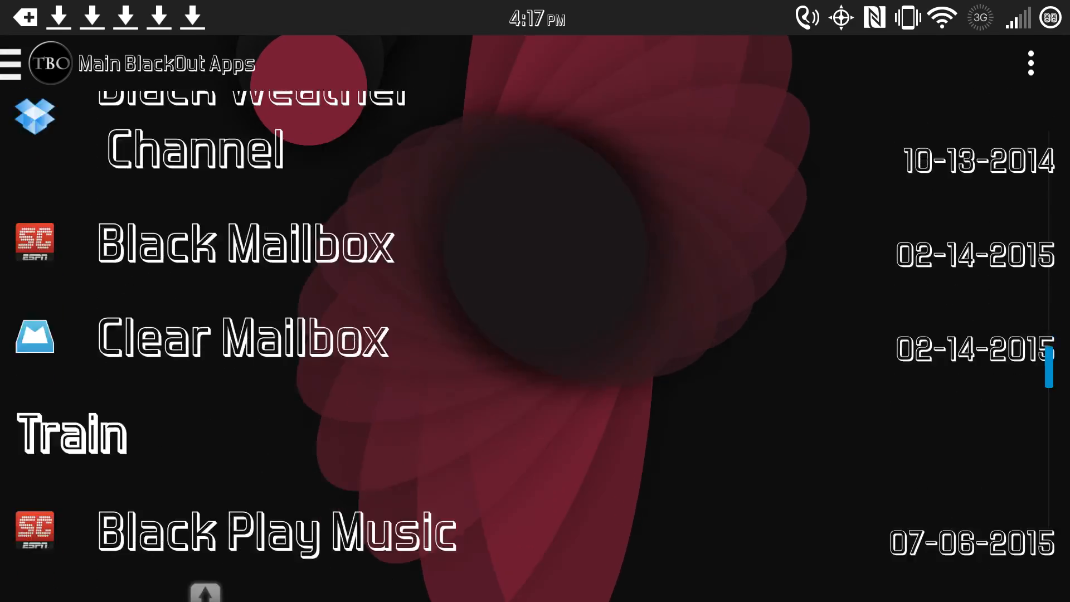
scroll(535, 334, "down", 5)
scroll(536, 335, "down", 5)
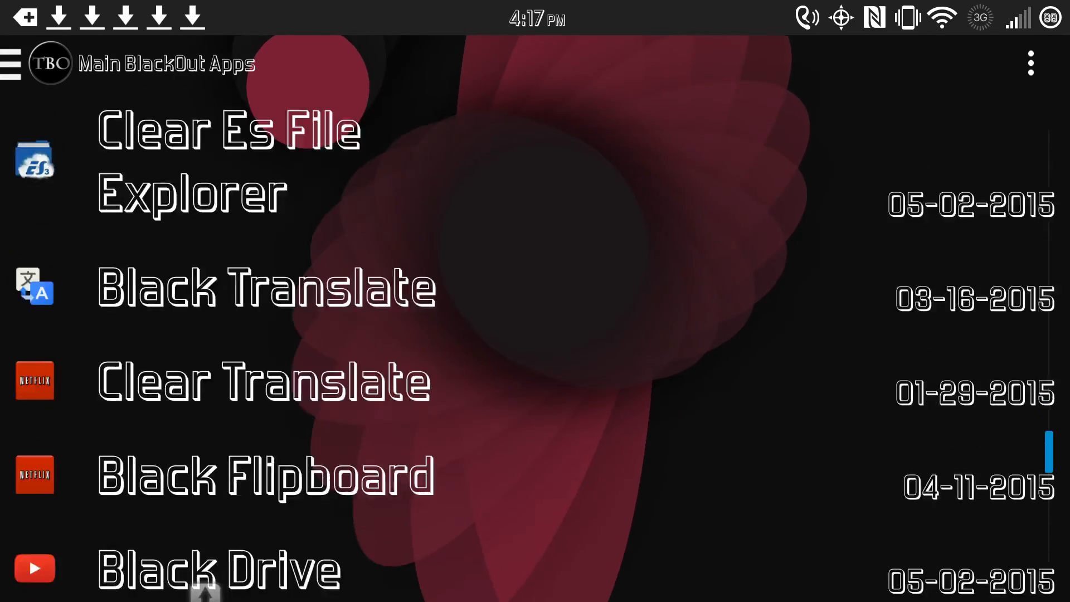
scroll(535, 335, "down", 4)
scroll(536, 334, "up", 1)
scroll(535, 334, "up", 5)
scroll(535, 335, "up", 1)
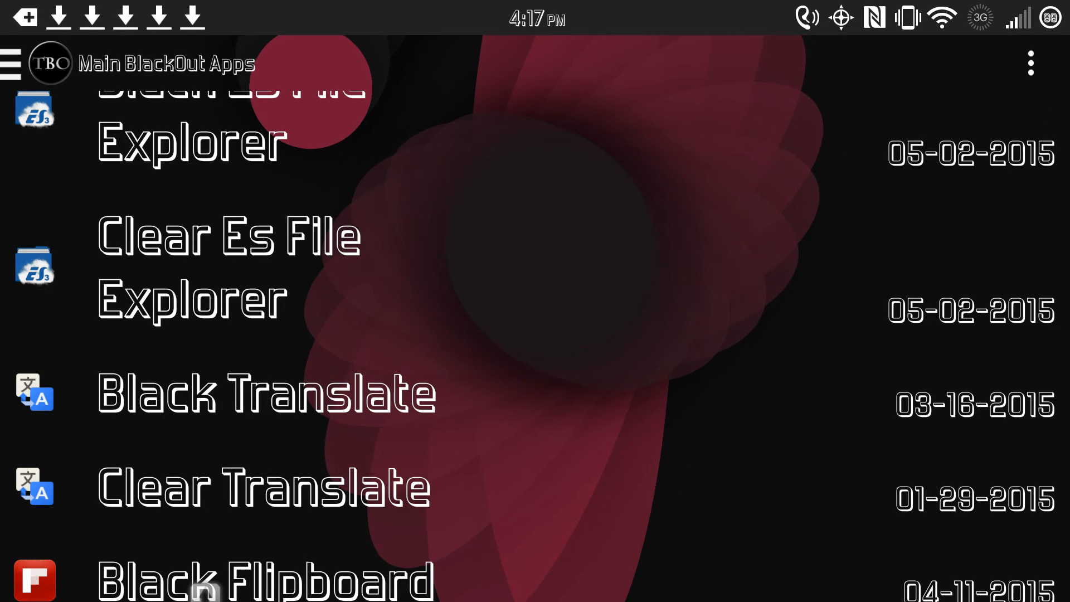
Step: Exit Team BlackOut to the launcher's app grid
key("Home")
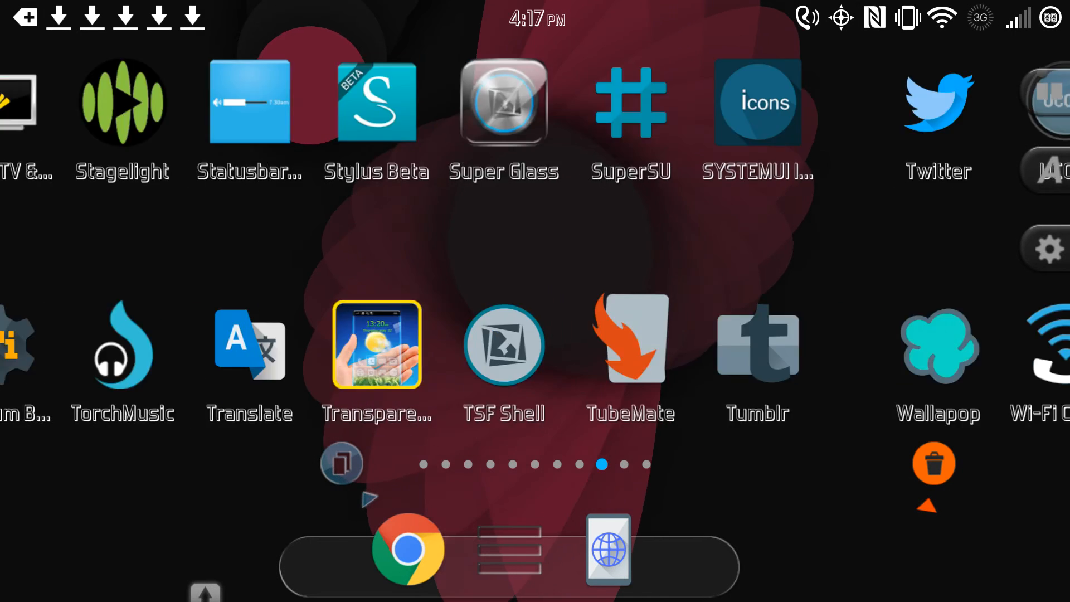
scroll(535, 251, "right", 5)
scroll(535, 251, "left", 1)
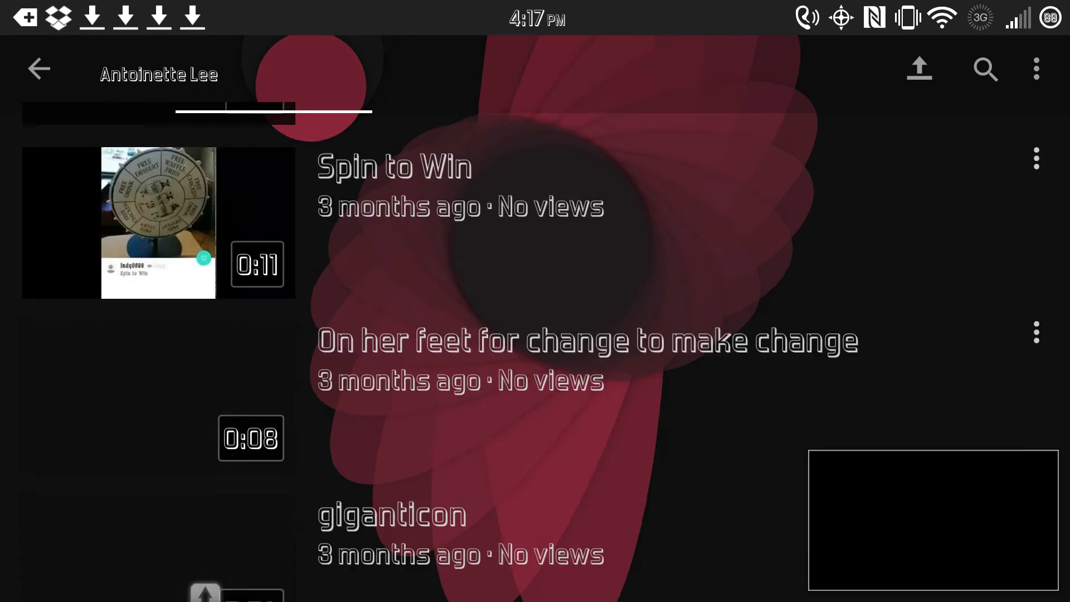
scroll(535, 377, "down", 5)
scroll(534, 377, "down", 5)
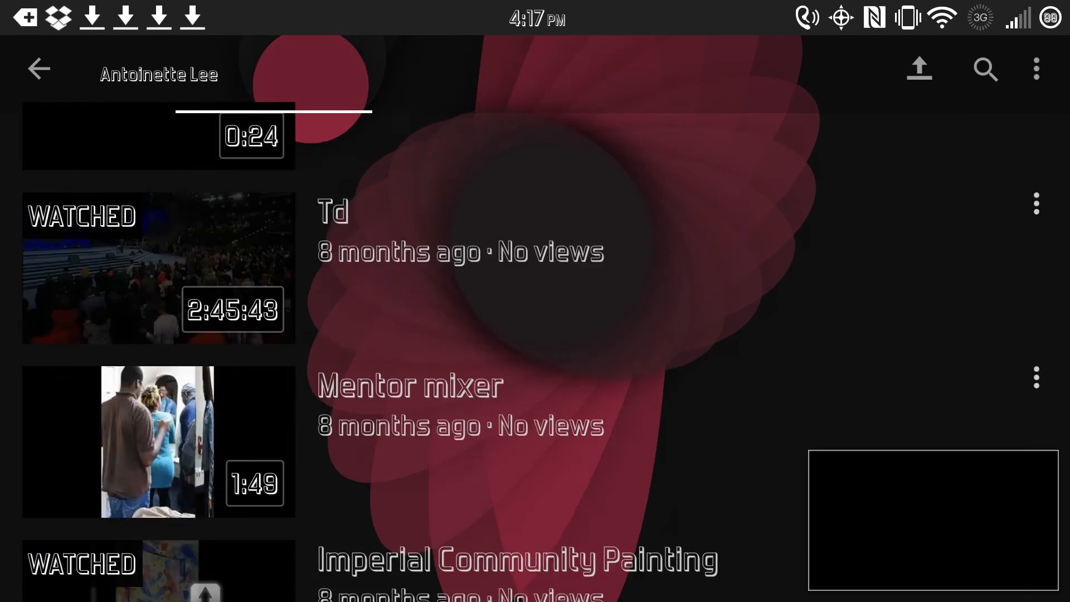
scroll(535, 376, "up", 10)
scroll(535, 376, "up", 5)
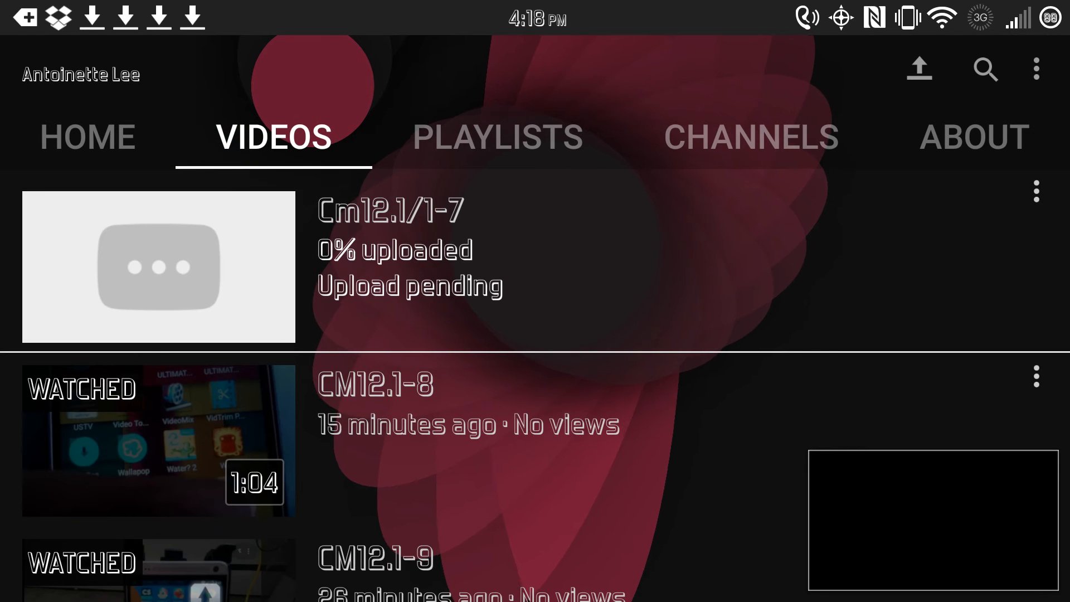
Step: Exit YouTube to the launcher after viewing the pending 0% upload
key("Home")
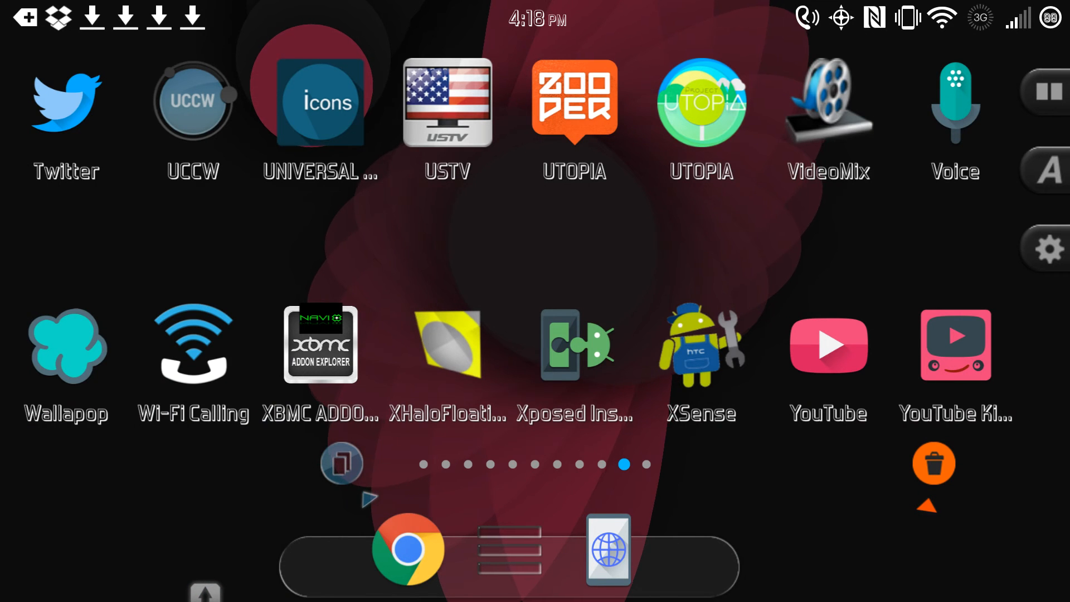
scroll(535, 250, "left", 3)
scroll(534, 251, "right", 3)
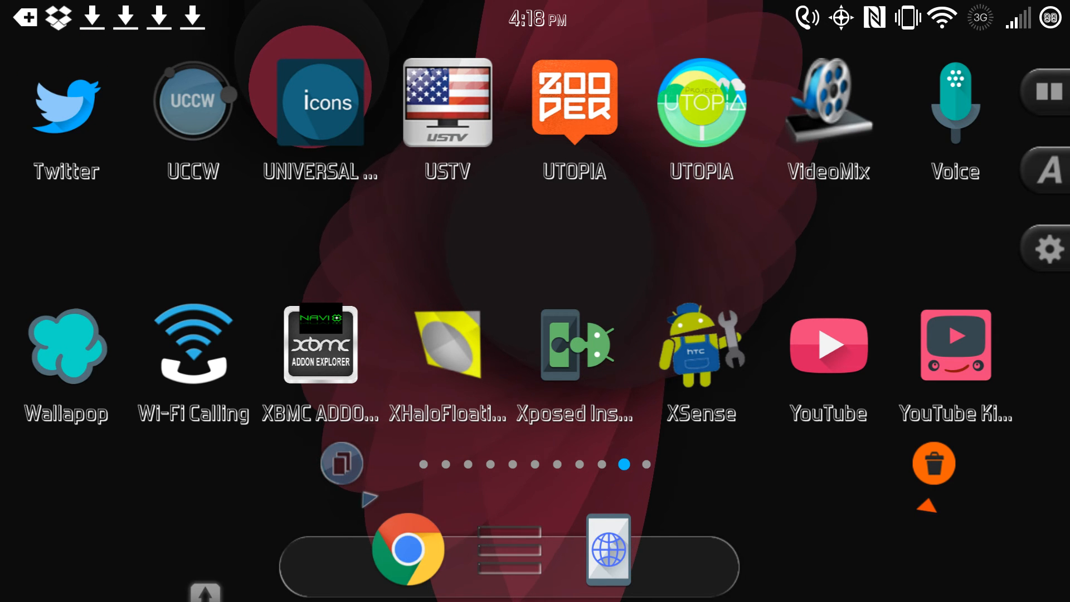
Step: Launch Twitter from the app drawer to its home timeline of tweets
left_click(66, 121)
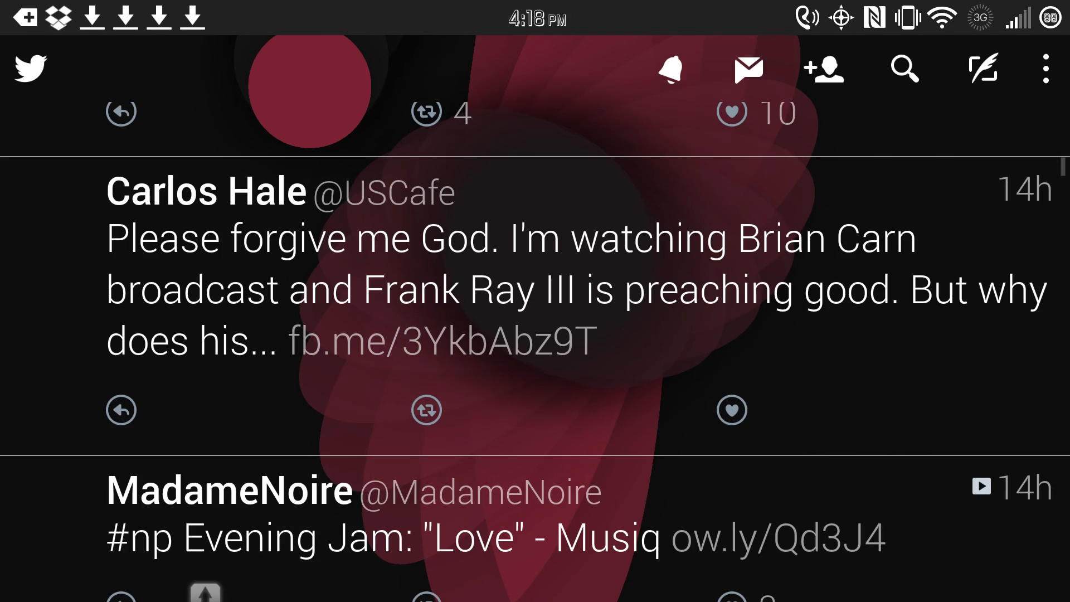
scroll(535, 334, "down", 5)
scroll(534, 334, "down", 5)
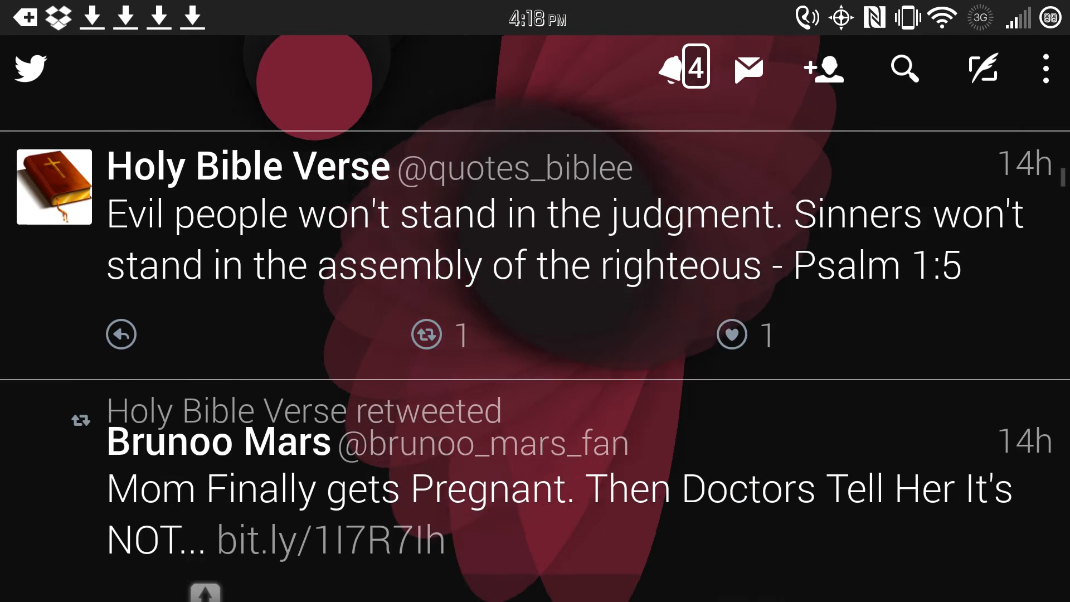
scroll(535, 334, "down", 5)
scroll(535, 335, "down", 5)
scroll(535, 334, "down", 5)
scroll(535, 334, "down", 4)
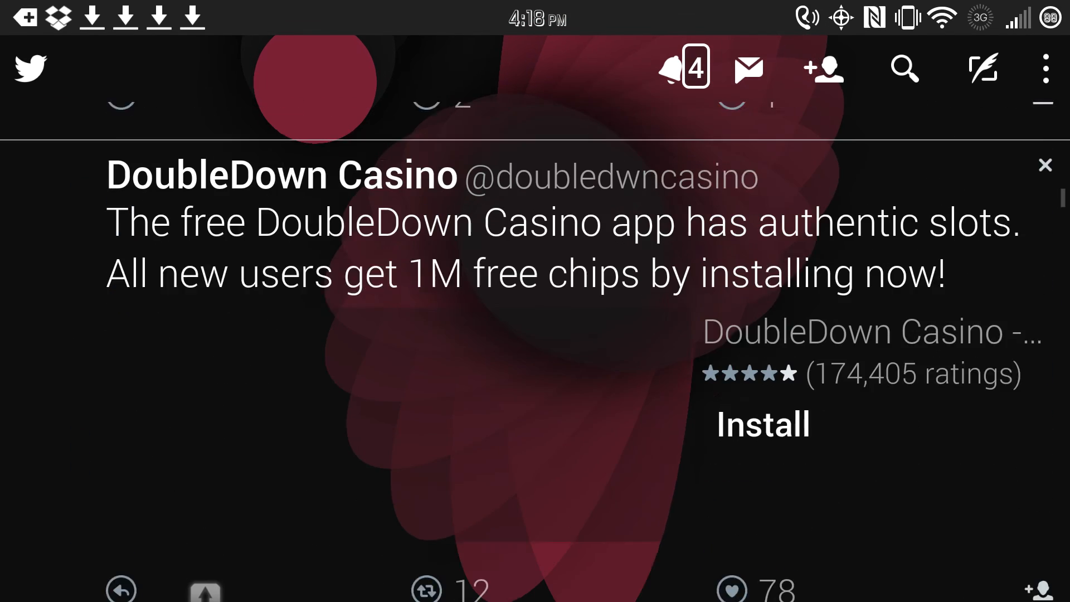
scroll(535, 334, "down", 2)
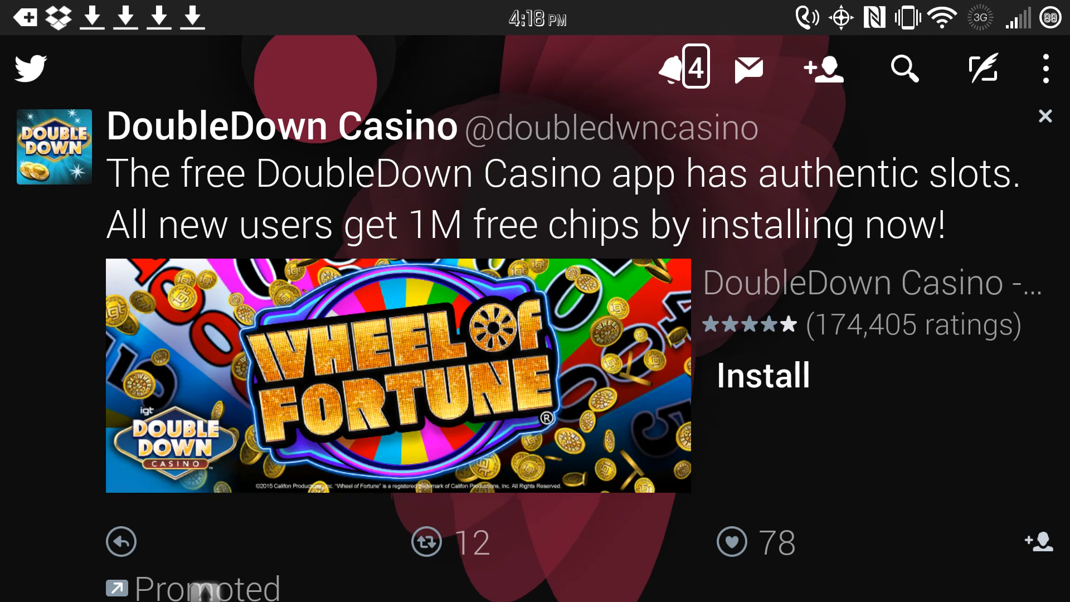
Step: Leave Twitter at the promoted DoubleDown Casino tweet and return to the home screen
key("Home")
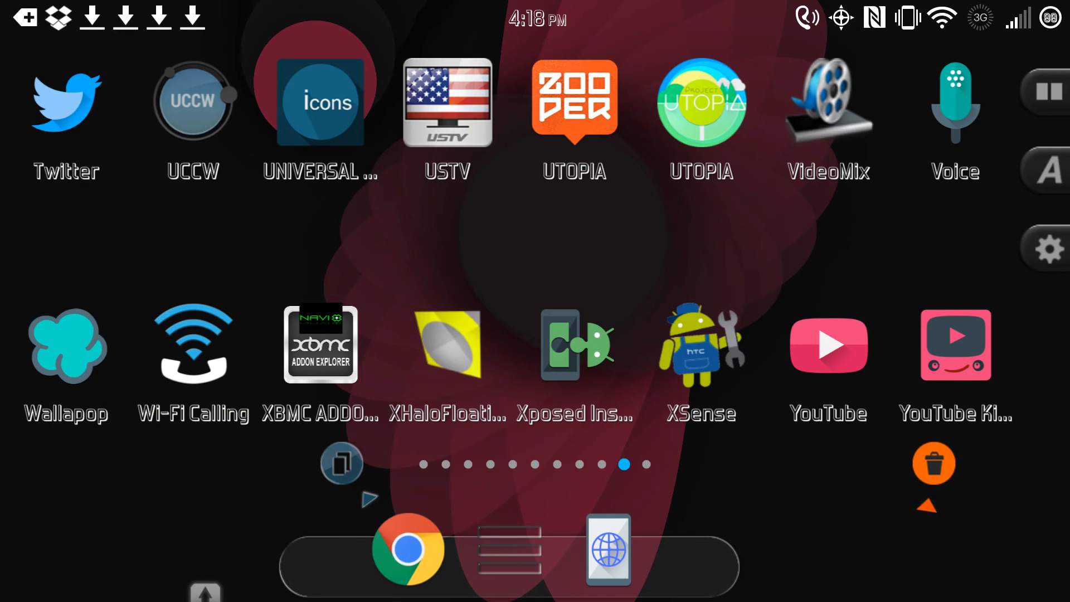
Step: Page back through the app drawer toward the Periscope, Phone and Play Store page, trying one app icon along the way
left_click_drag(335, 250, 752, 251)
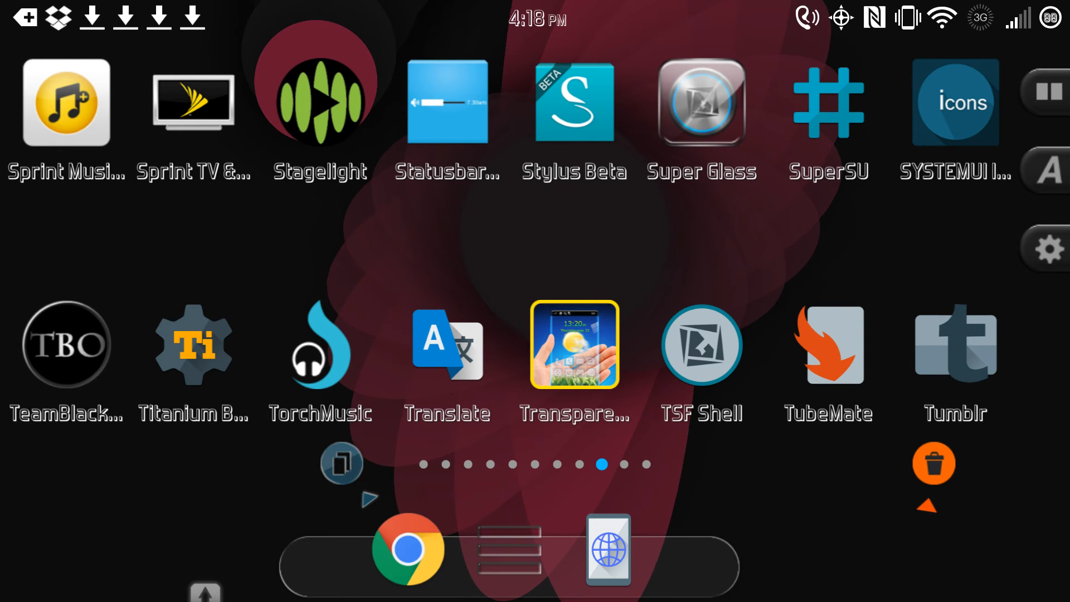
left_click(956, 345)
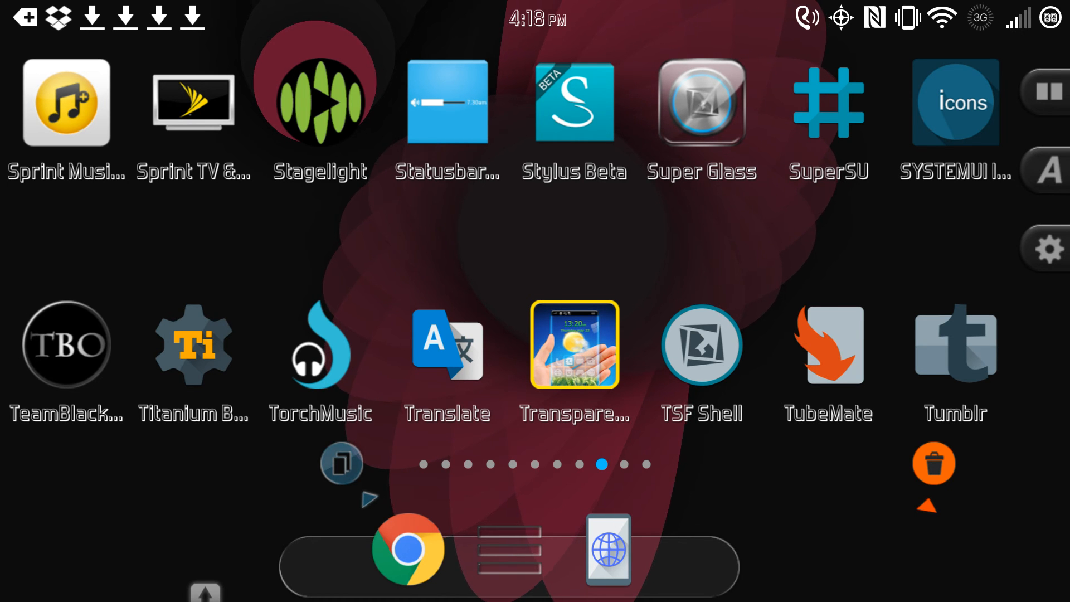
left_click_drag(334, 251, 752, 251)
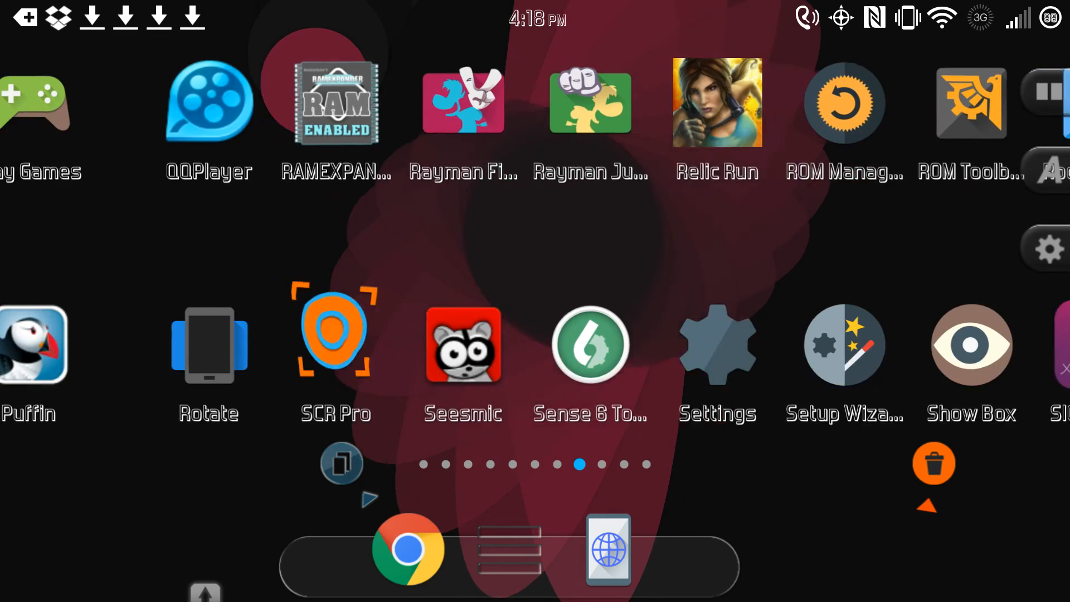
scroll(535, 251, "left", 5)
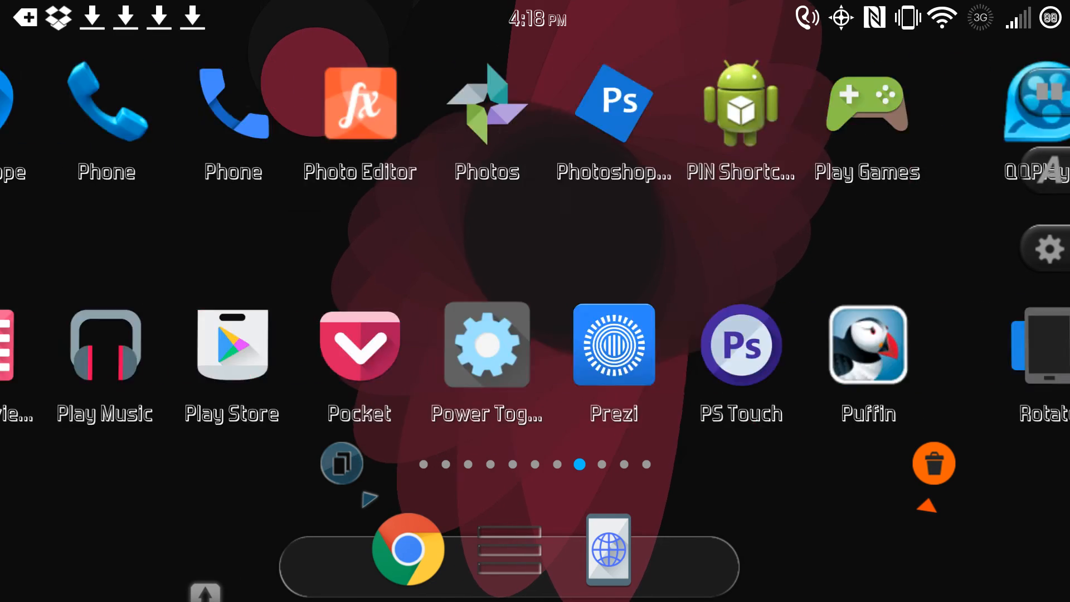
scroll(535, 251, "right", 5)
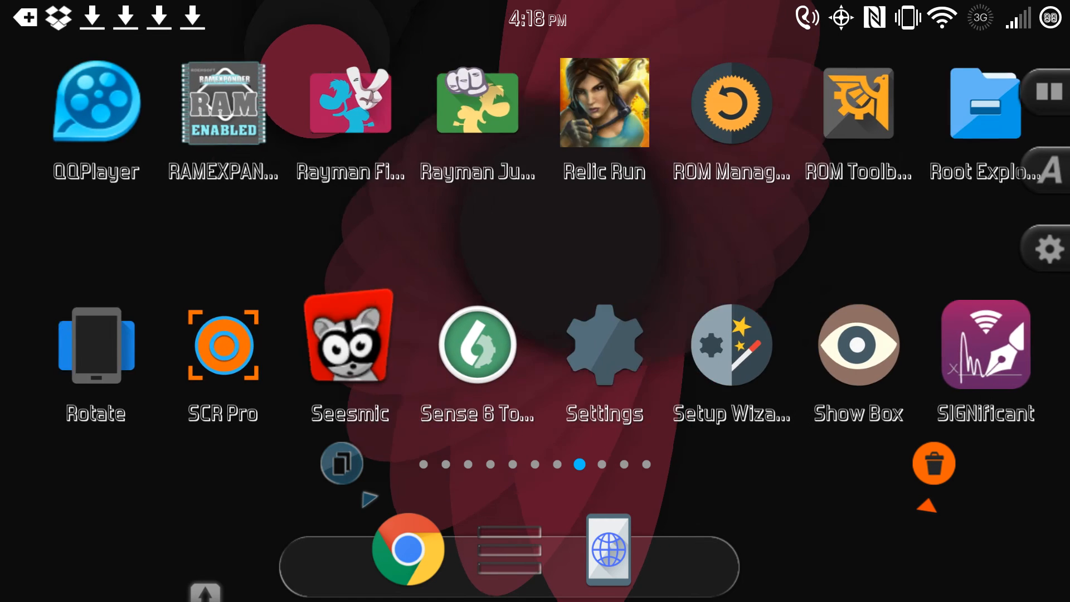
scroll(535, 251, "left", 5)
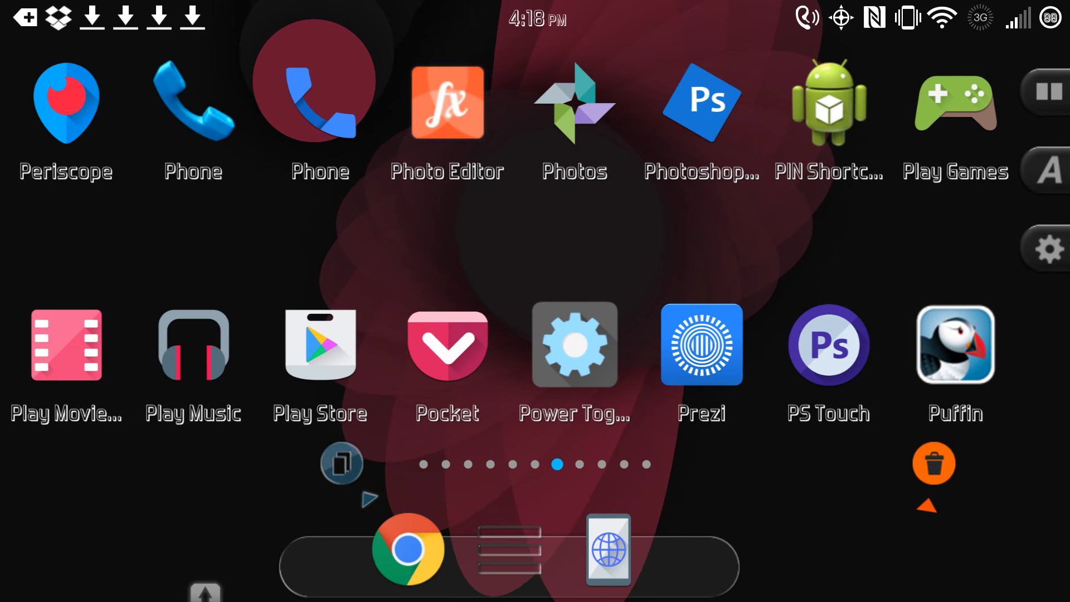
Step: Launch an app that lands on Video Merger's Play Store page, then back out of it
left_click(576, 345)
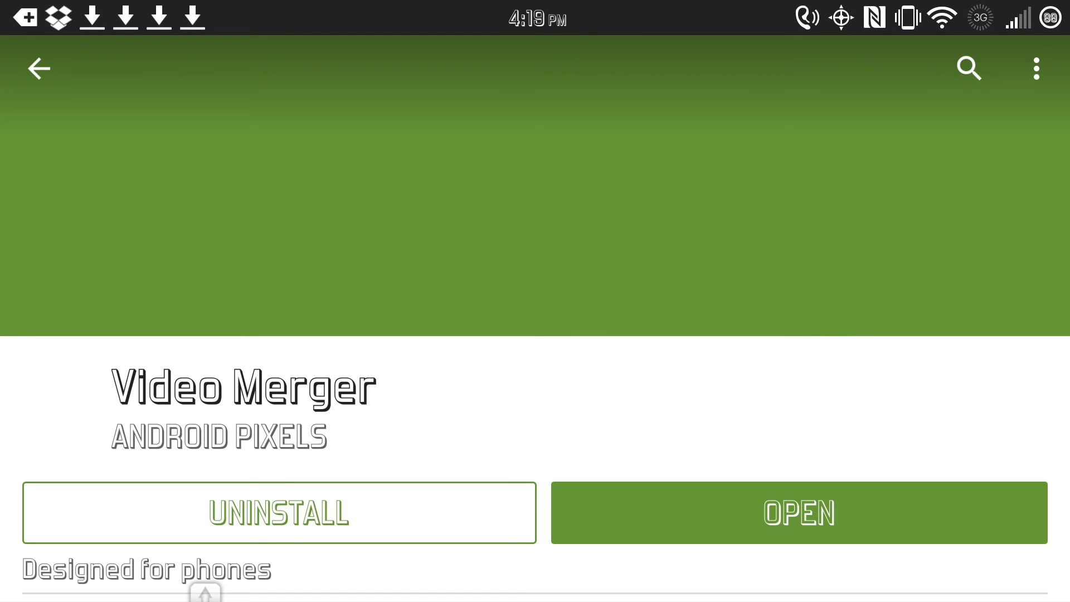
key("Escape")
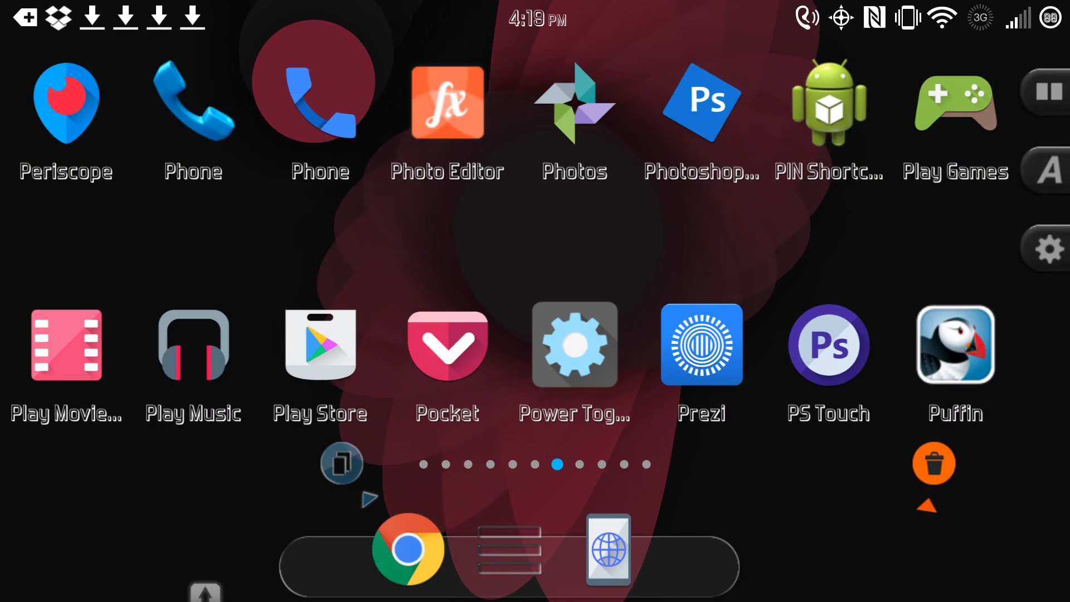
scroll(535, 251, "up", 5)
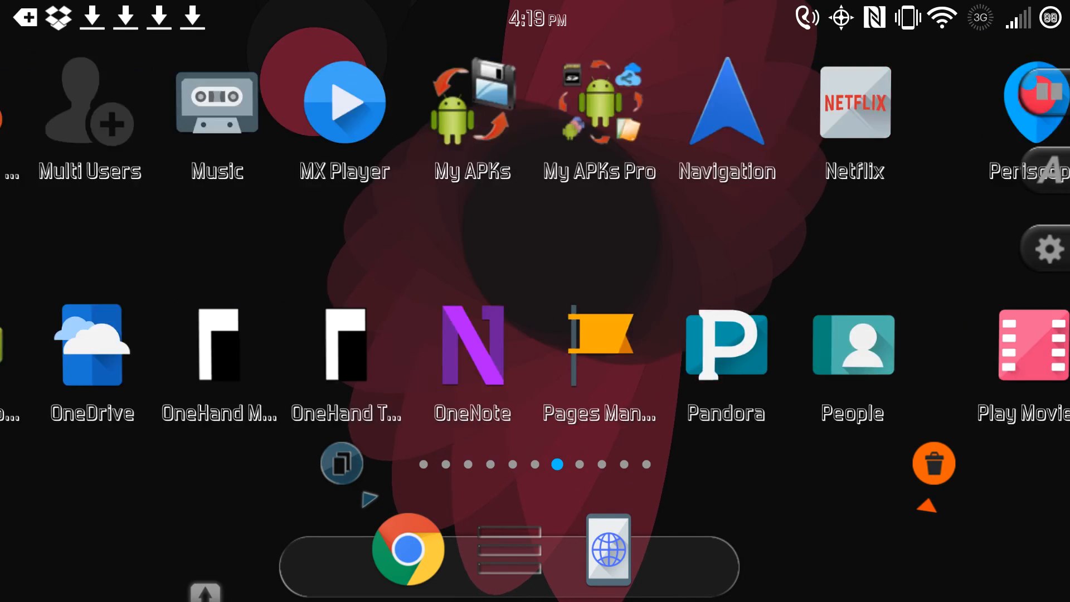
scroll(535, 251, "down", 5)
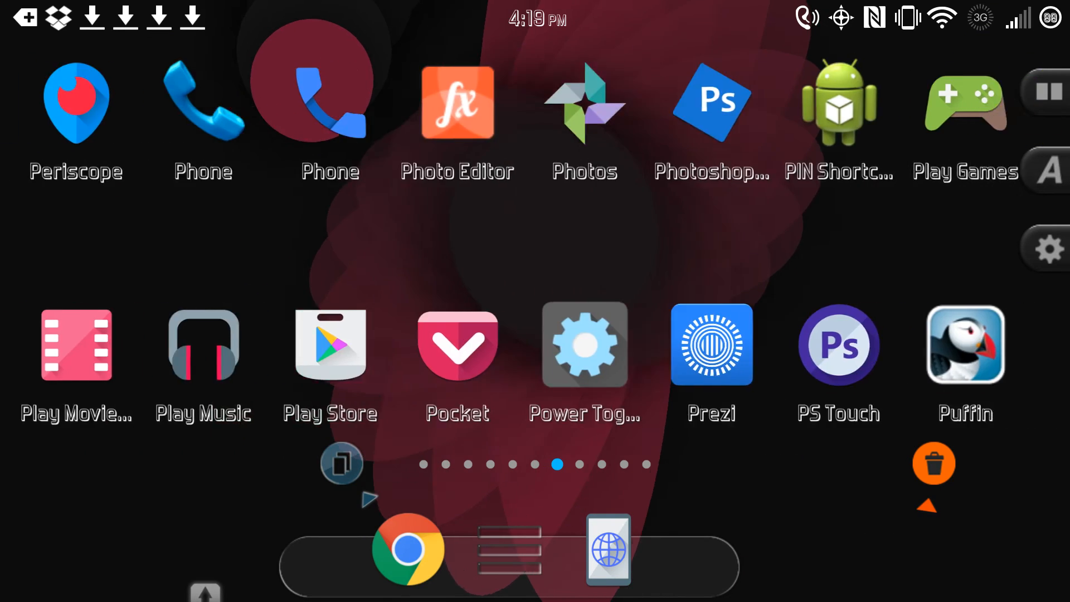
scroll(536, 251, "up", 3)
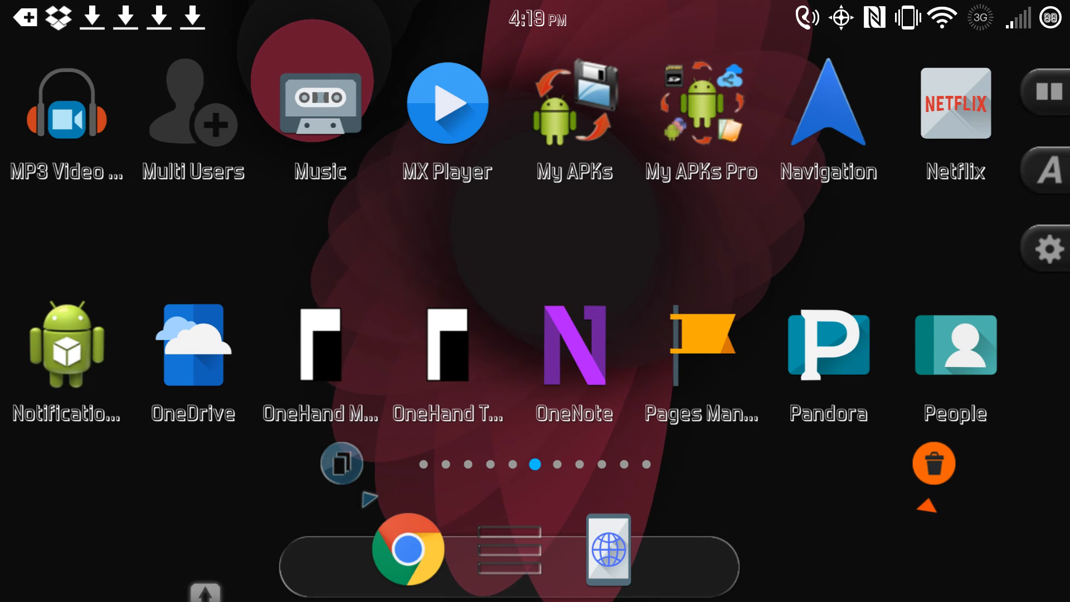
Step: Launch Netflix, then launch MEGA from the MEGA, Mail and Maps page
left_click(955, 117)
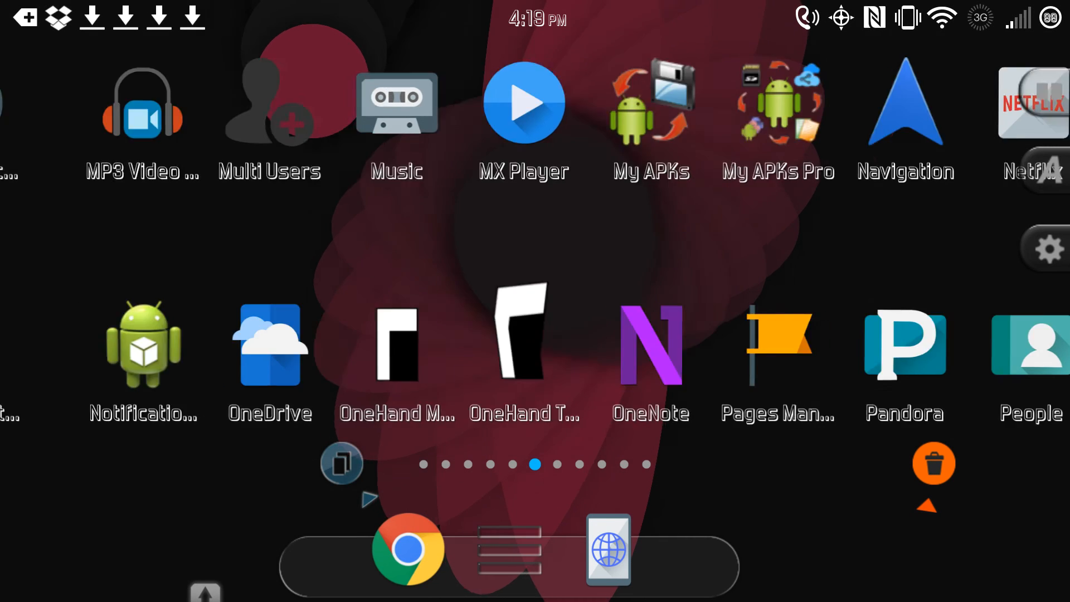
scroll(536, 252, "left", 5)
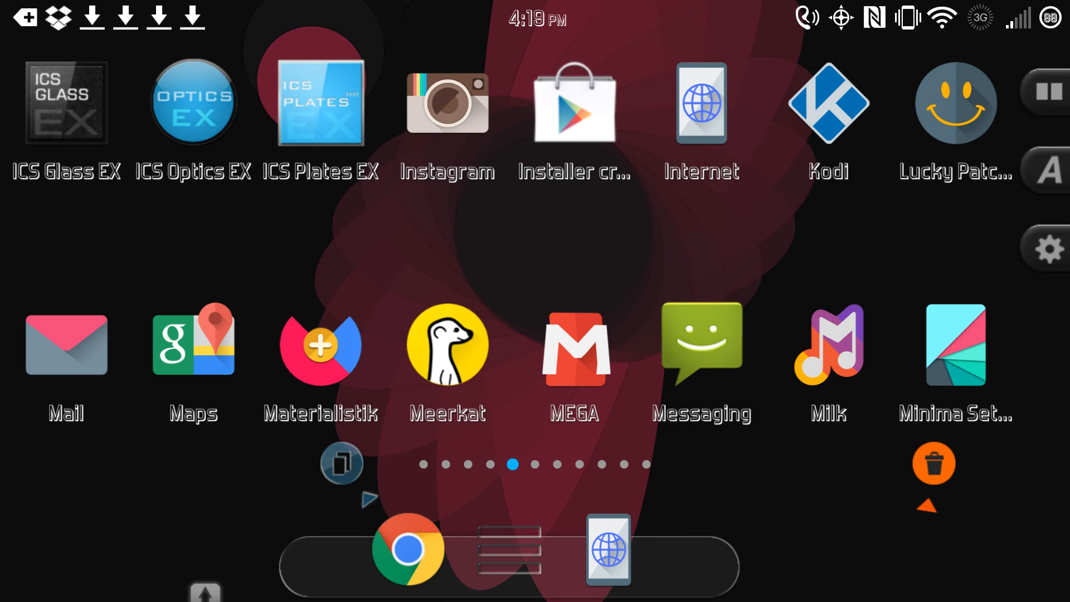
left_click(575, 346)
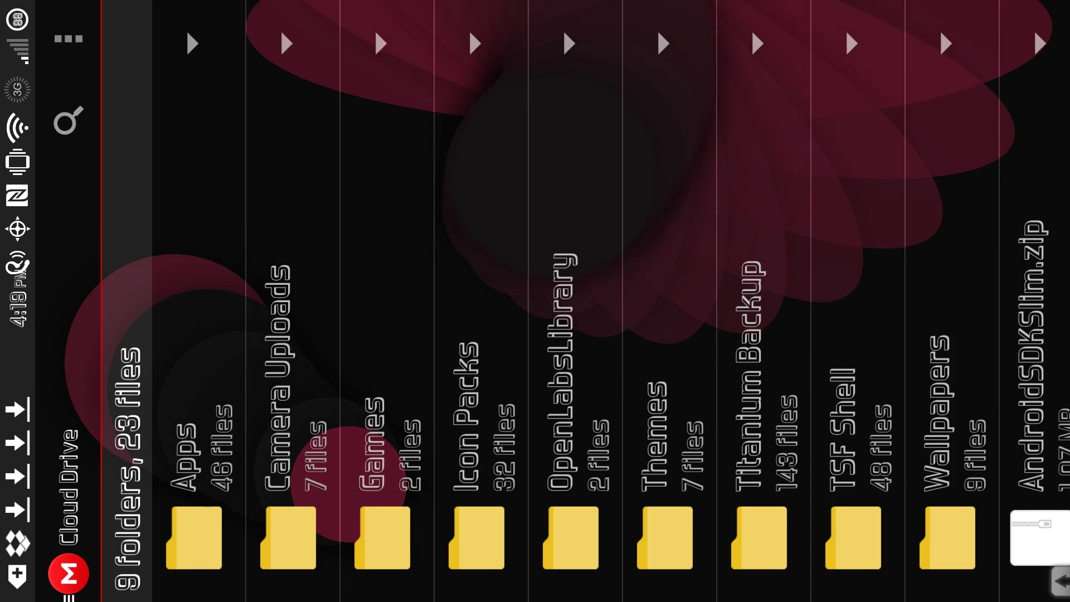
Step: Page the app drawer back to the Drive, Dropbox, eBay and Facebook page and open Facebook
left_click_drag(836, 301, 252, 301)
left_click_drag(836, 301, 251, 300)
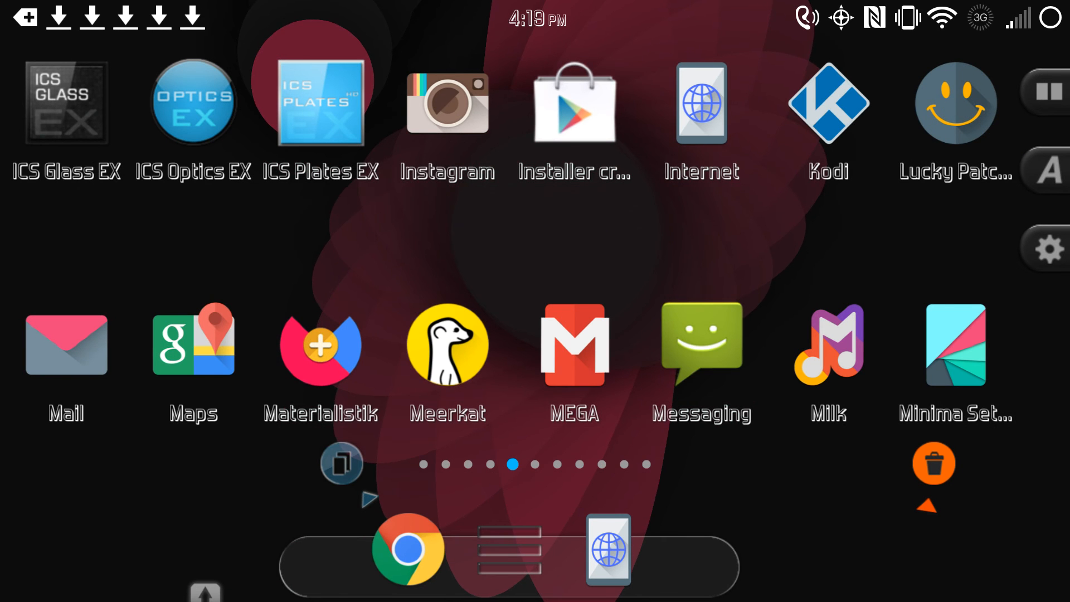
left_click_drag(250, 251, 836, 251)
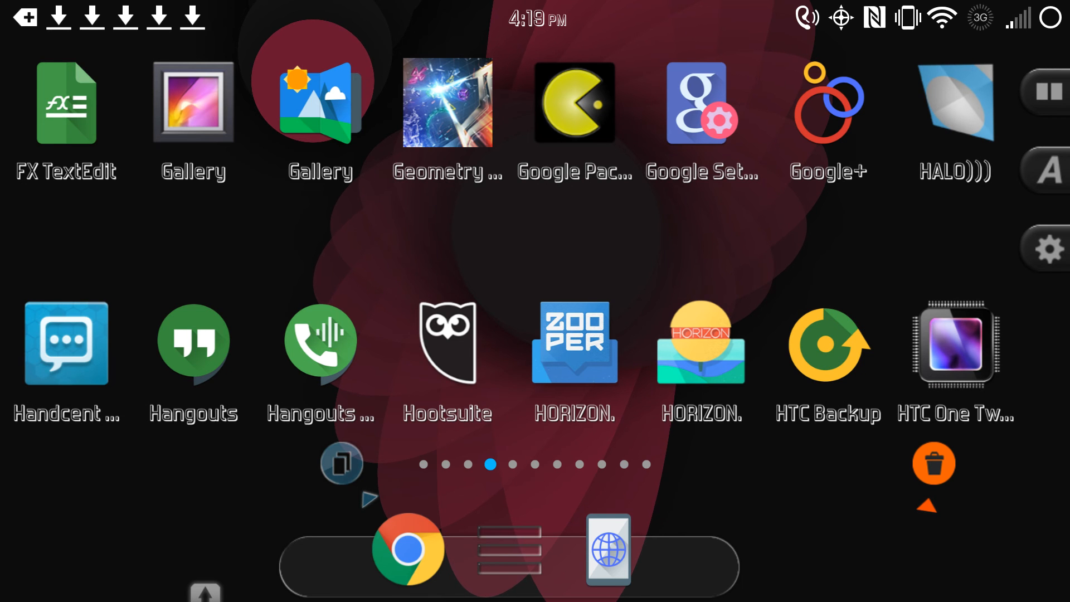
left_click_drag(313, 84, 1044, 92)
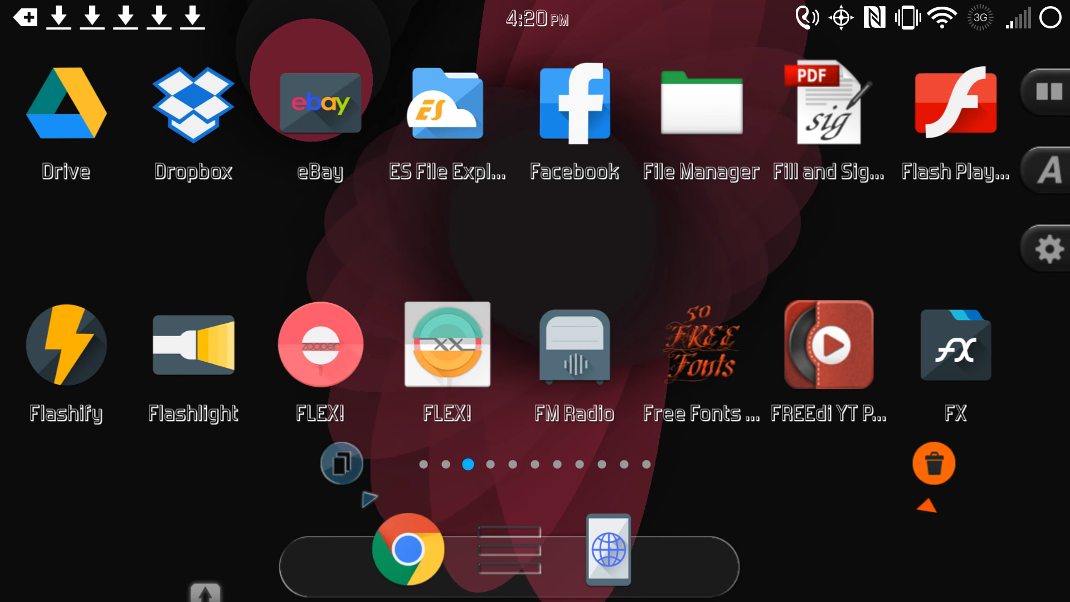
left_click(575, 118)
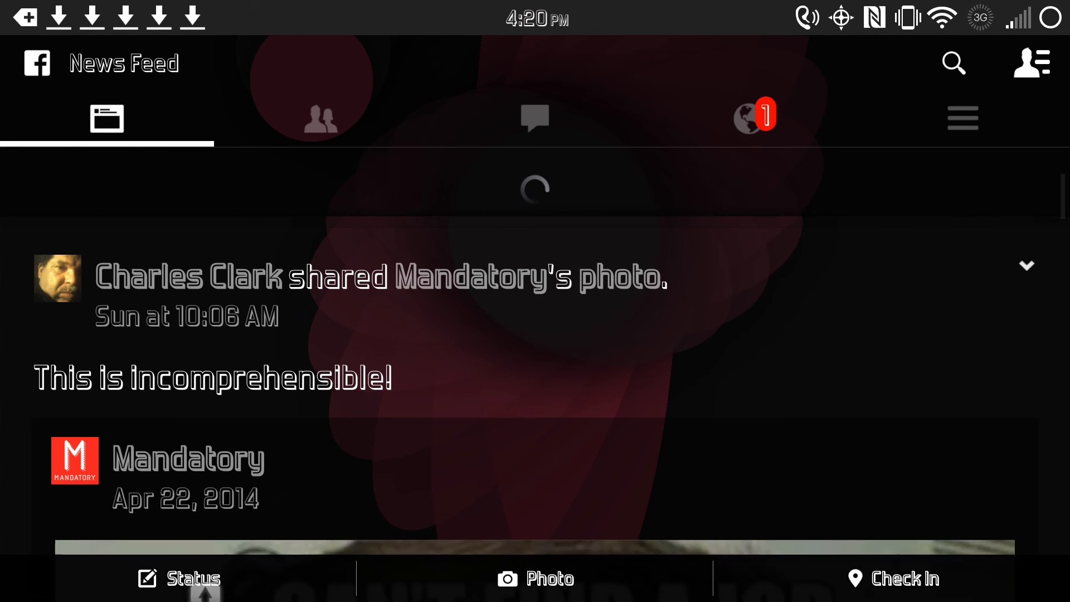
scroll(536, 335, "down", 8)
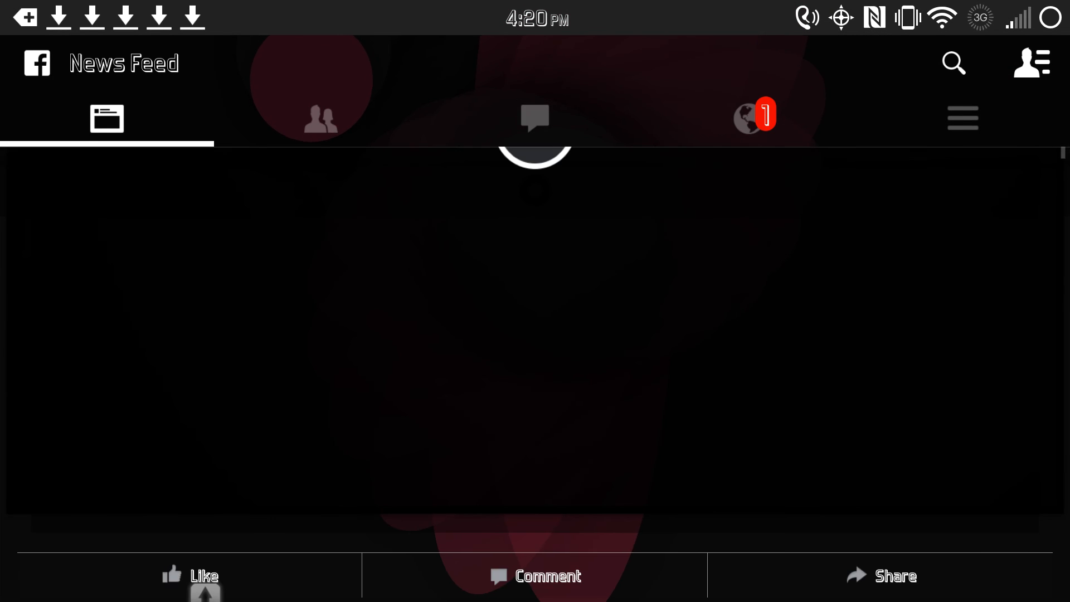
scroll(535, 335, "down", 8)
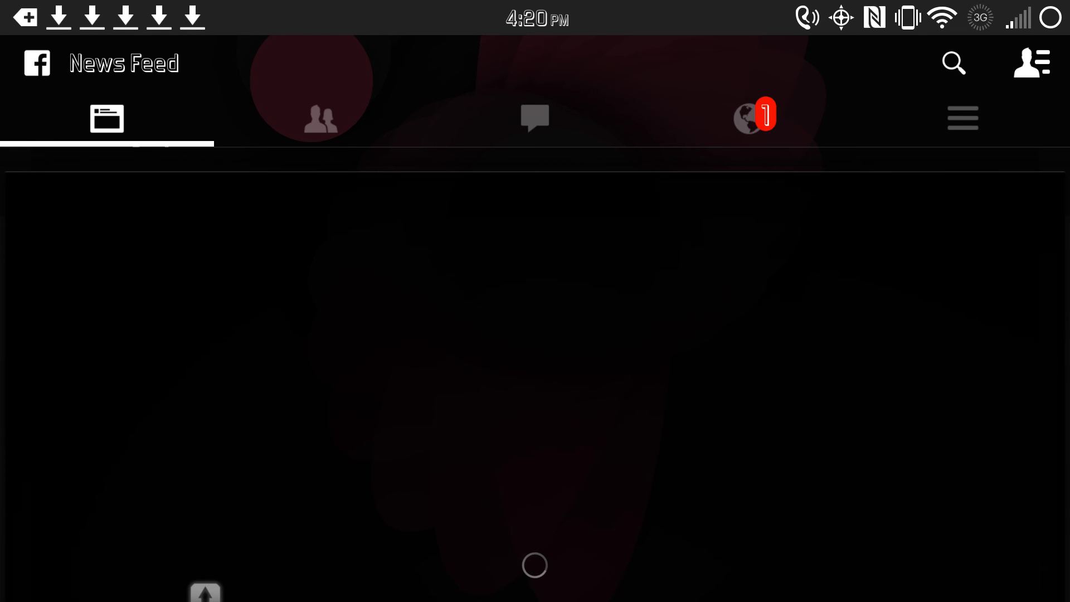
key("Home")
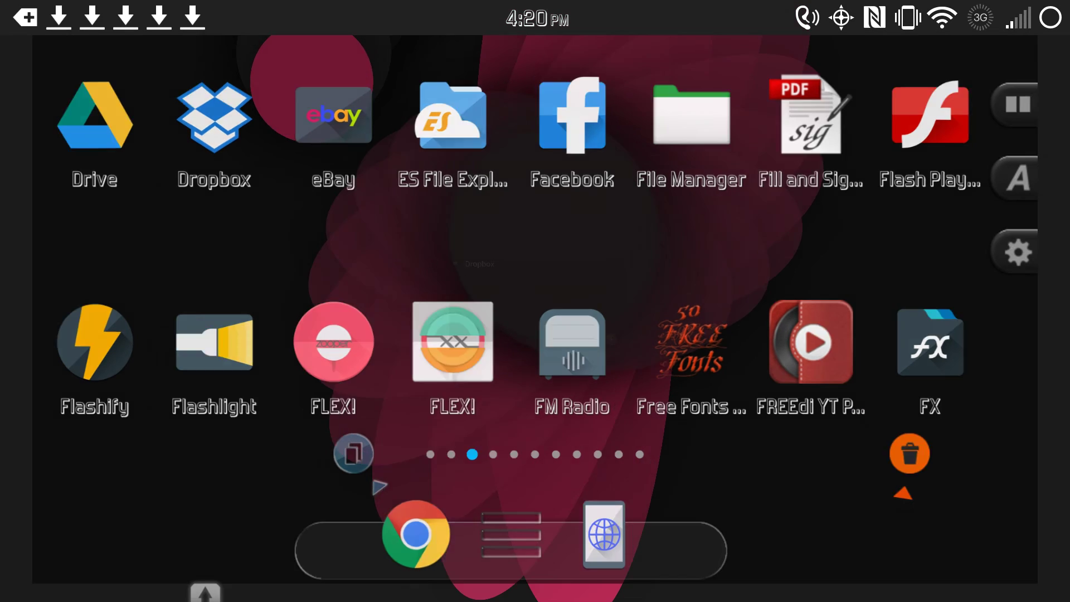
Step: Open Dropbox to look through its folders and files, then close it for the launcher
left_click(193, 117)
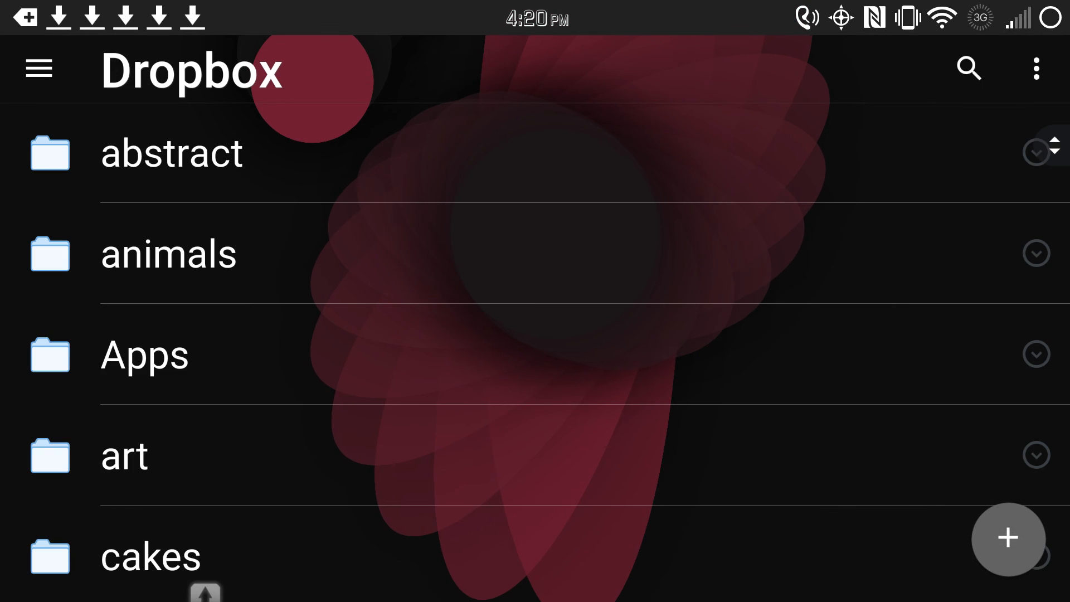
scroll(535, 334, "down", 15)
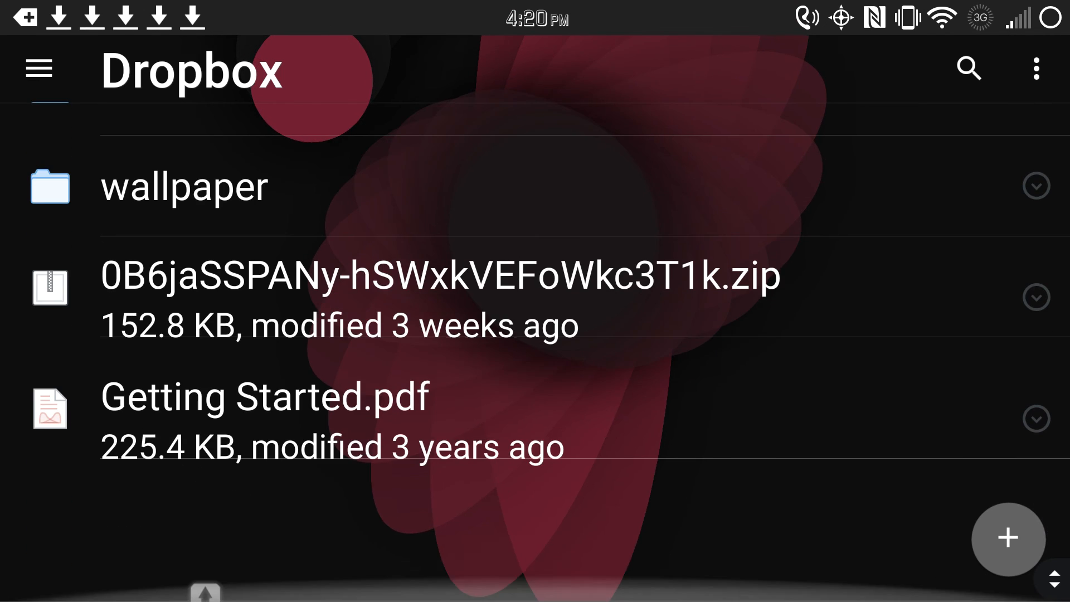
scroll(535, 334, "up", 15)
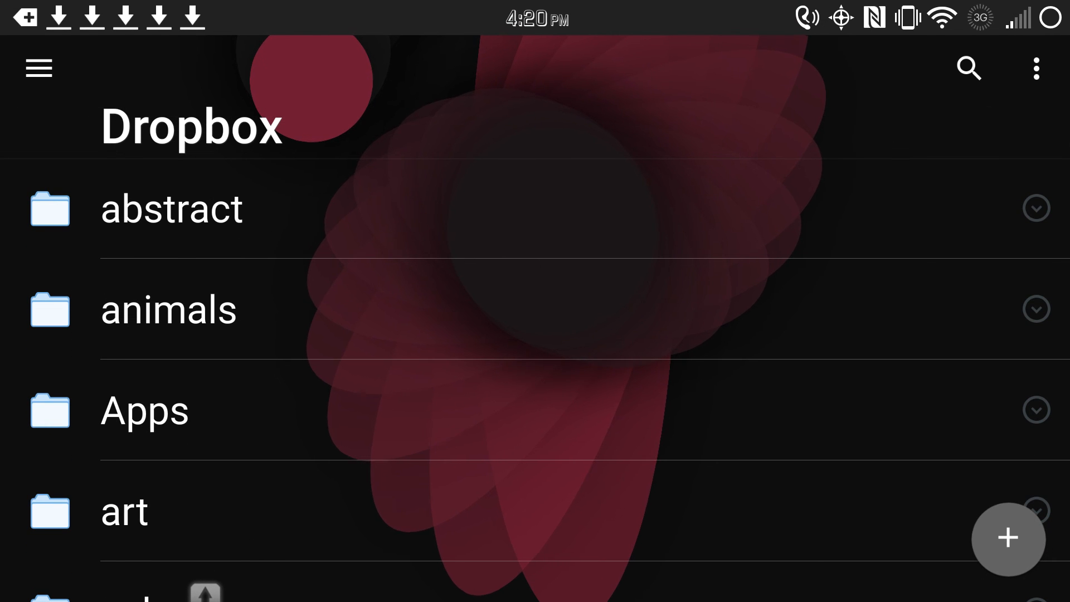
key("Home")
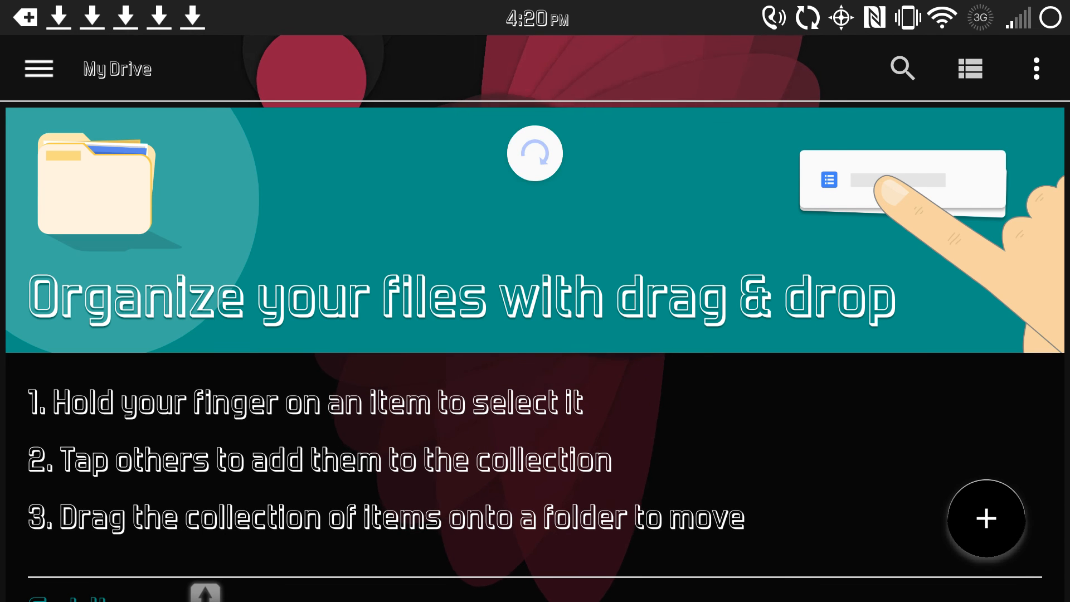
Step: View Drive's sections and storage usage in the side menu, return to My Drive, then leave Drive for the app drawer
left_click(39, 69)
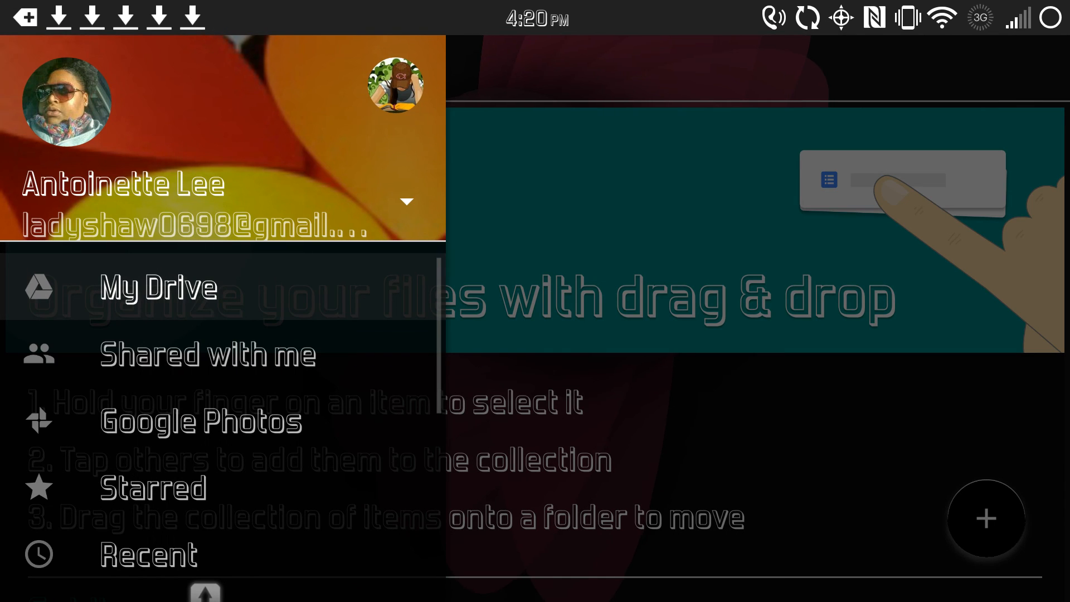
scroll(223, 418, "down", 5)
scroll(224, 418, "down", 2)
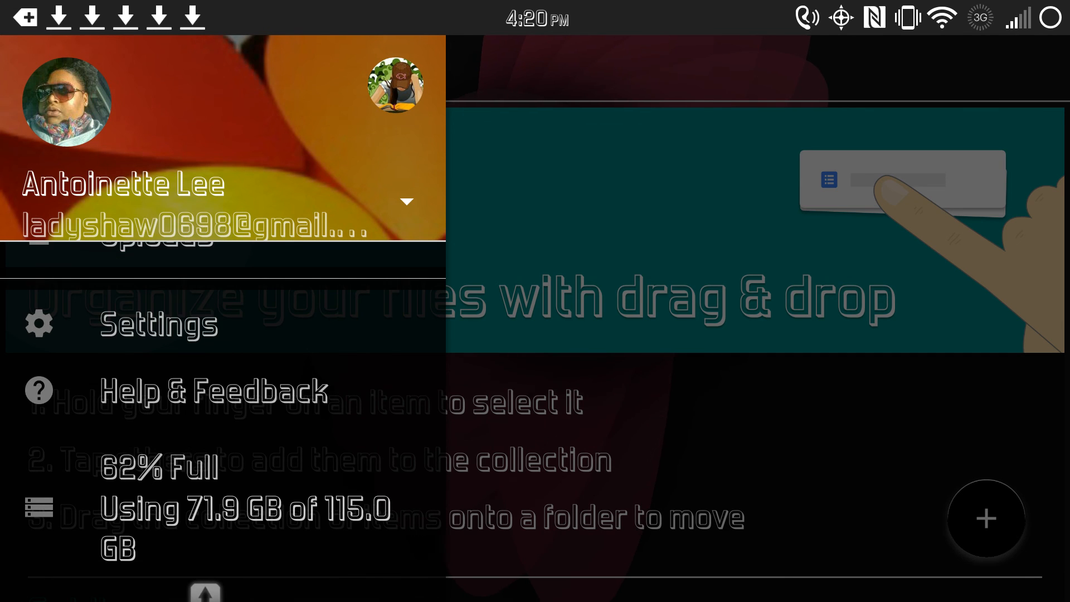
left_click(752, 418)
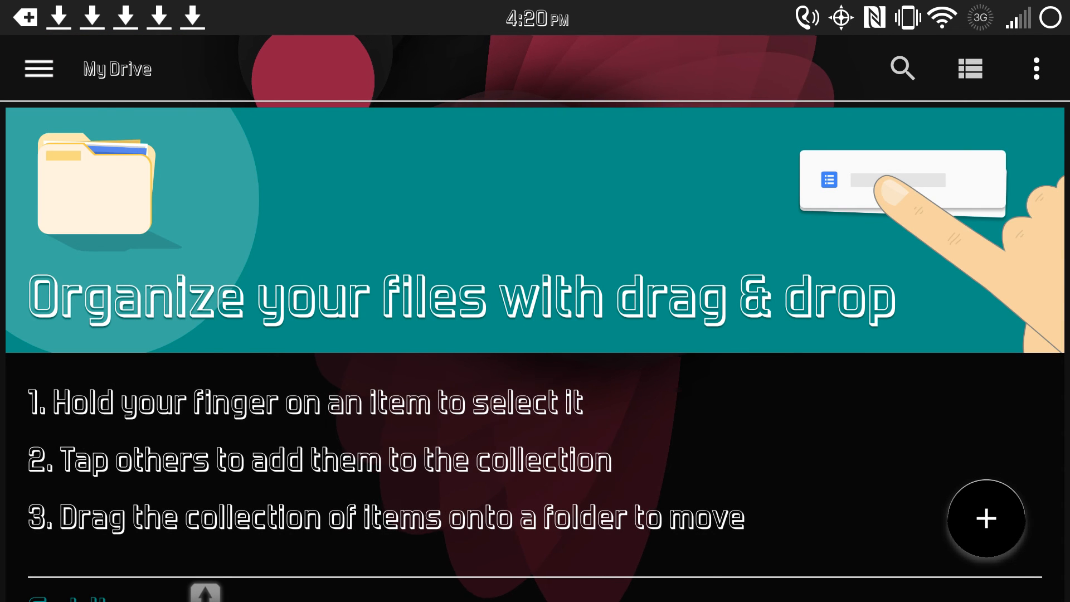
scroll(534, 335, "down", 3)
scroll(535, 335, "down", 2)
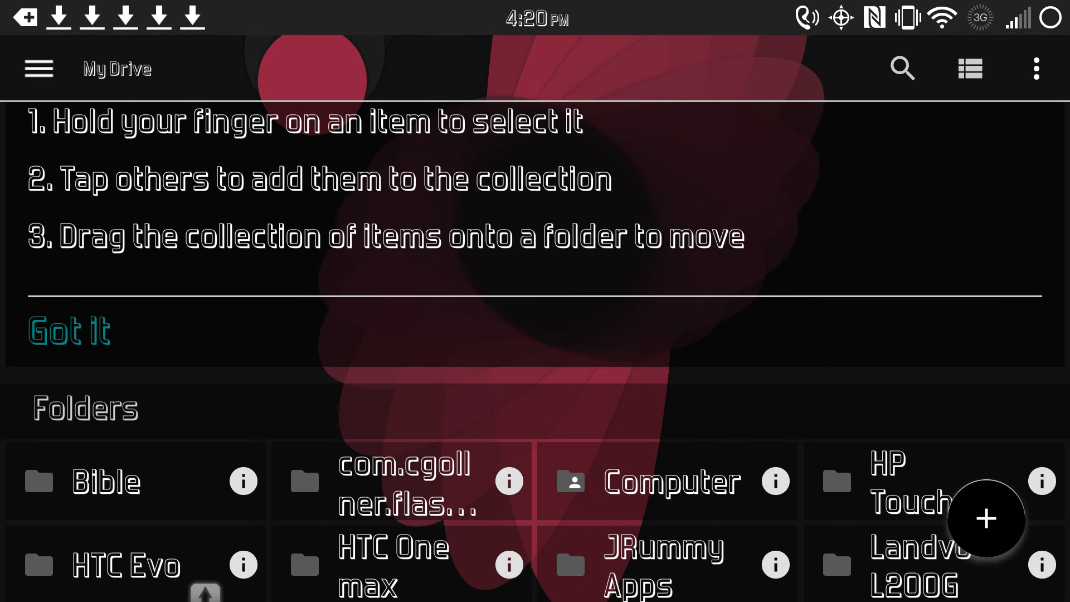
scroll(535, 334, "down", 5)
scroll(535, 335, "down", 3)
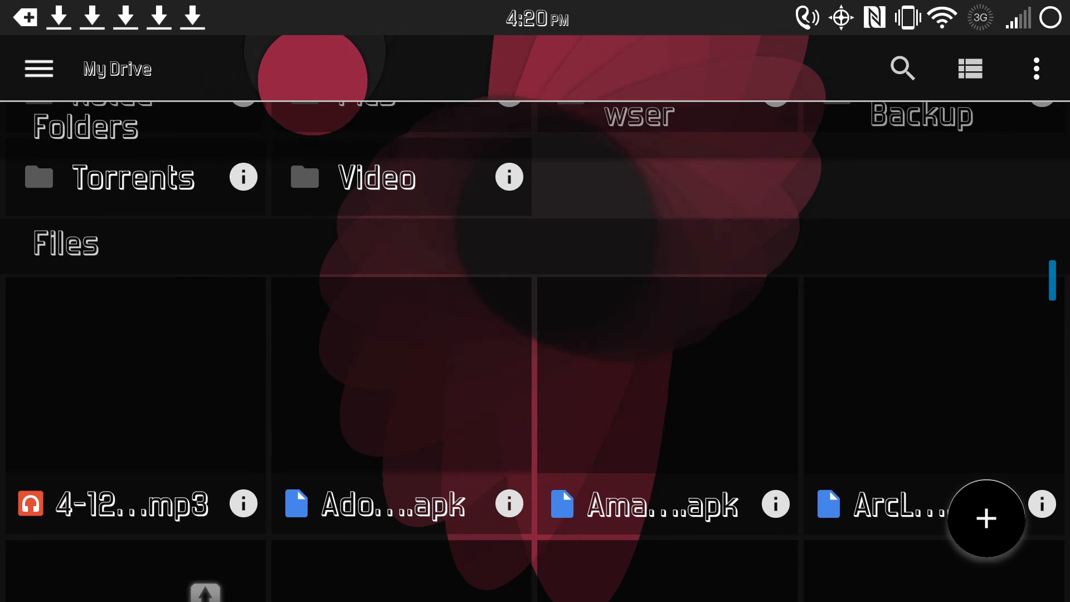
key("Home")
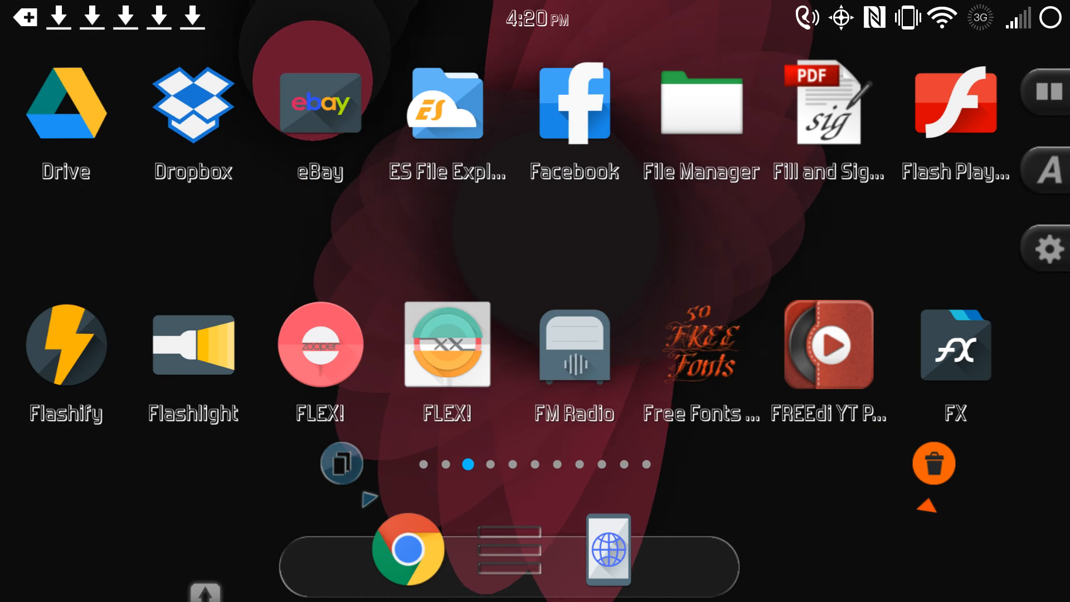
scroll(534, 334, "down", 3)
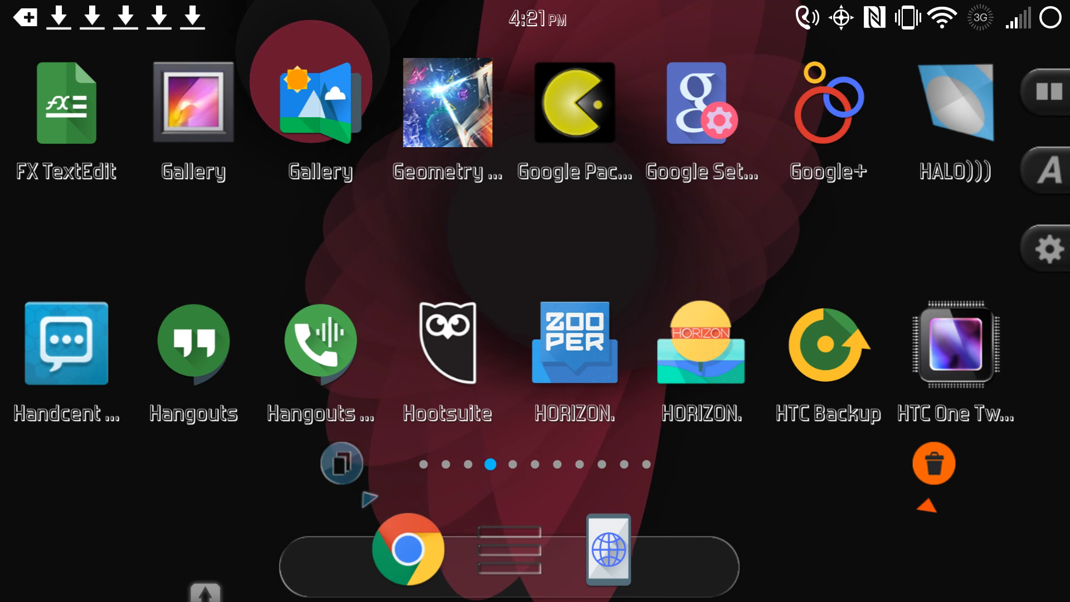
Step: Briefly launch Hangouts while paging through the app drawer
left_click(193, 343)
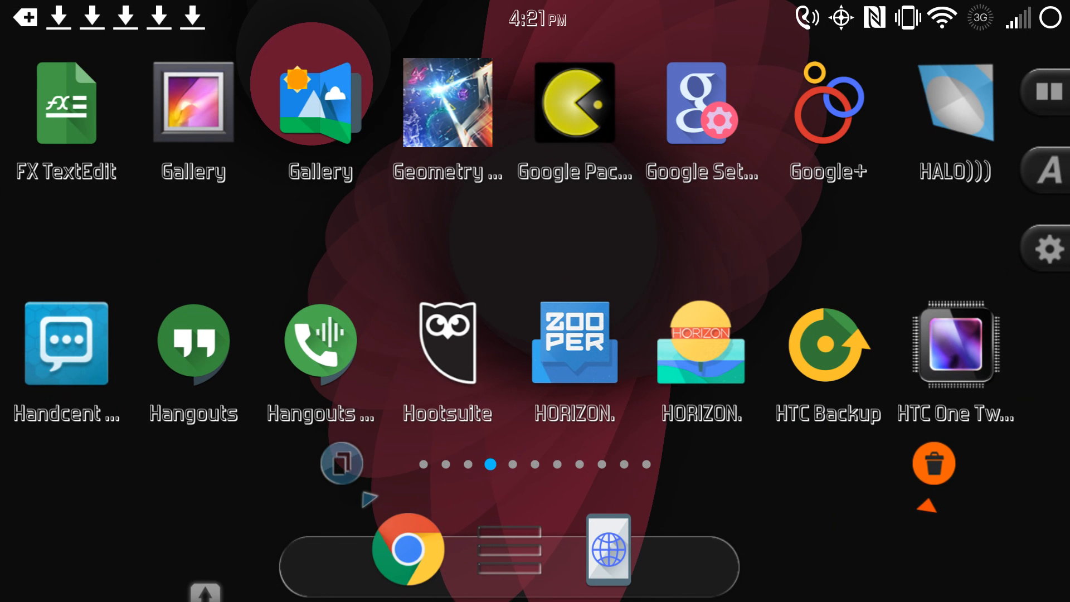
scroll(536, 251, "right", 5)
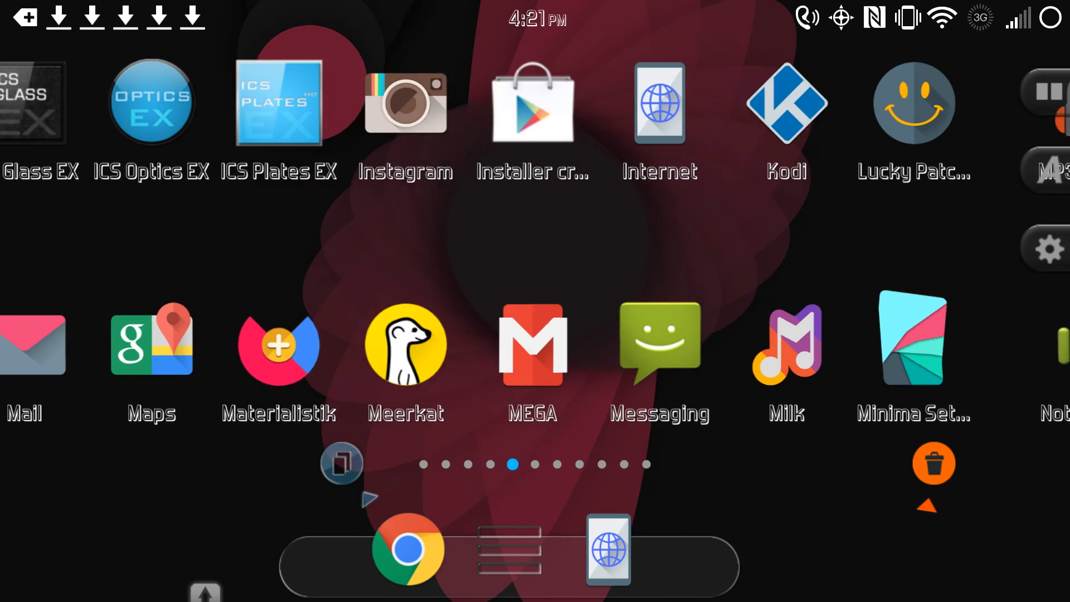
scroll(535, 251, "right", 5)
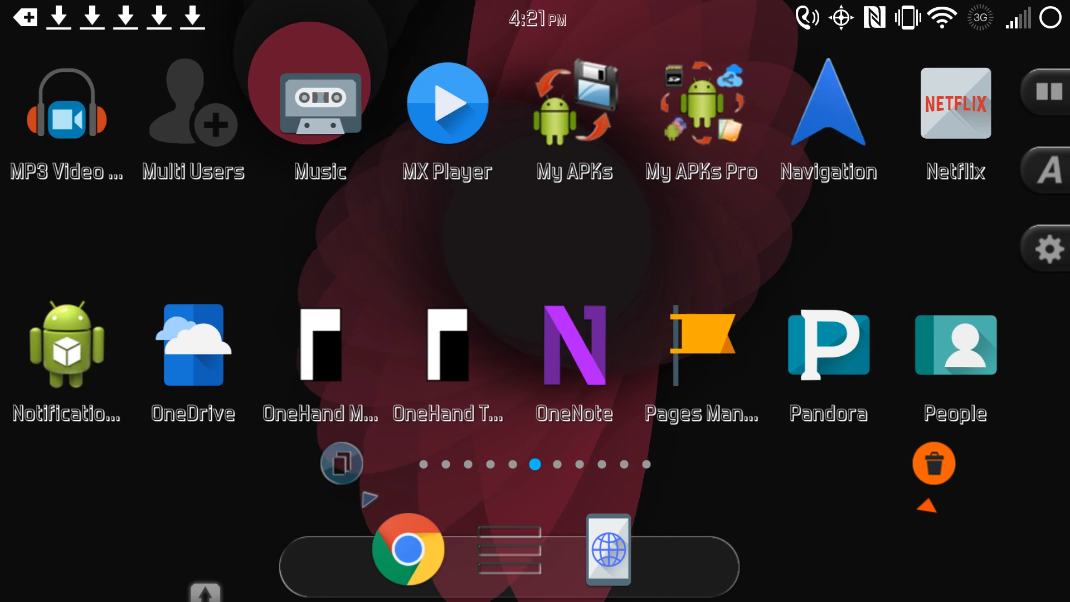
scroll(534, 250, "right", 5)
scroll(535, 252, "left", 3)
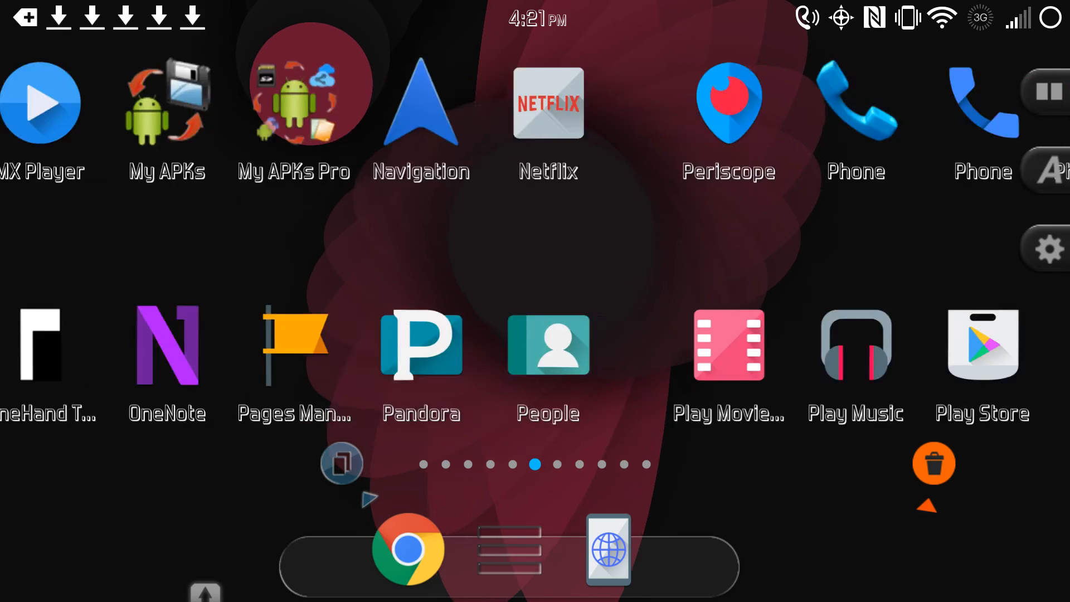
scroll(535, 251, "left", 3)
scroll(535, 251, "right", 5)
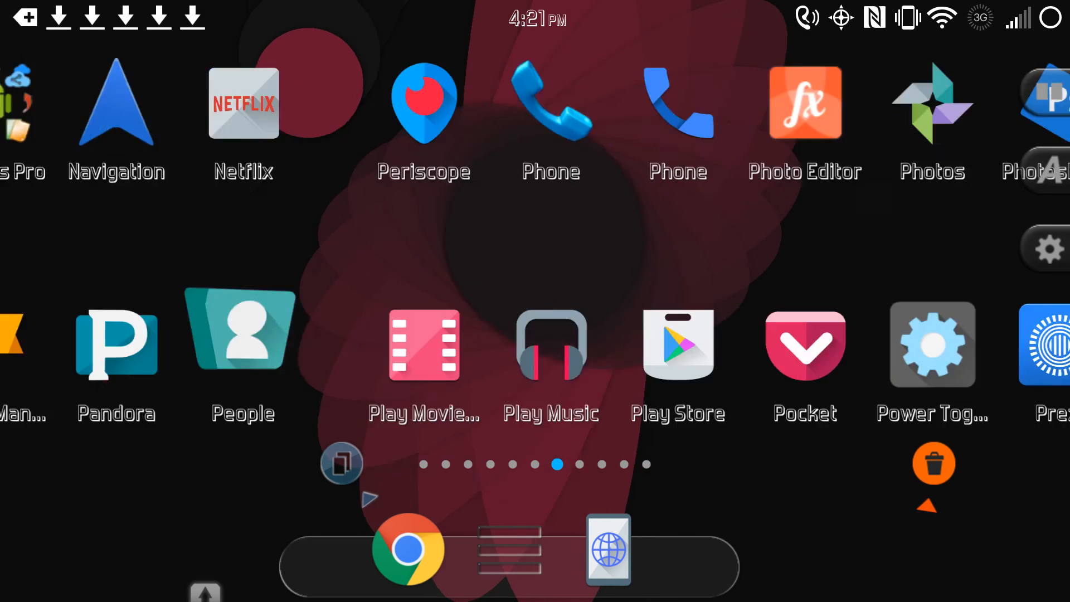
scroll(535, 251, "right", 5)
scroll(535, 251, "right", 5)
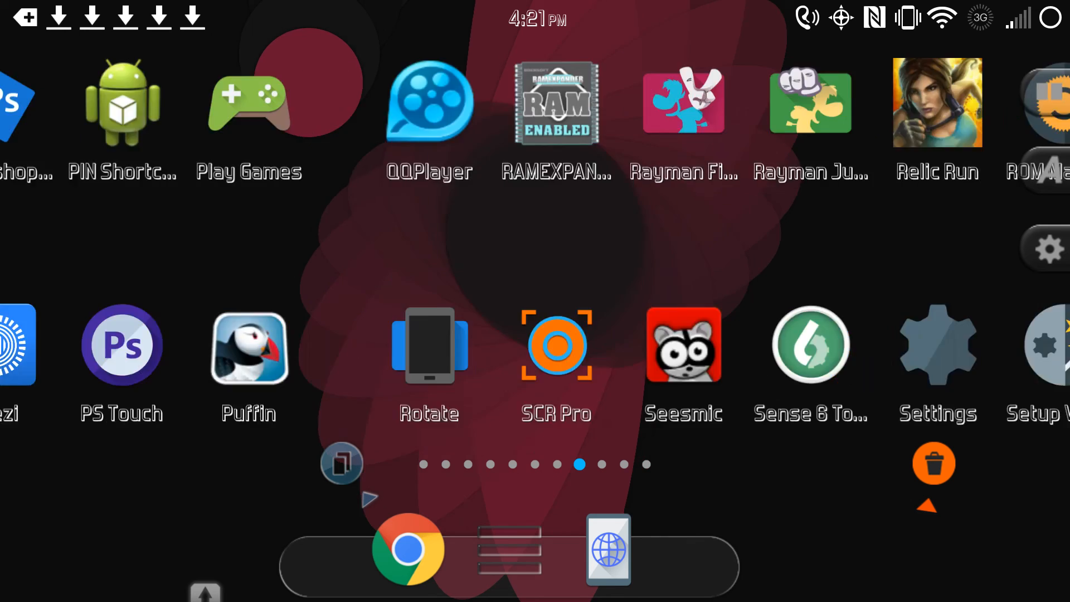
scroll(534, 250, "right", 3)
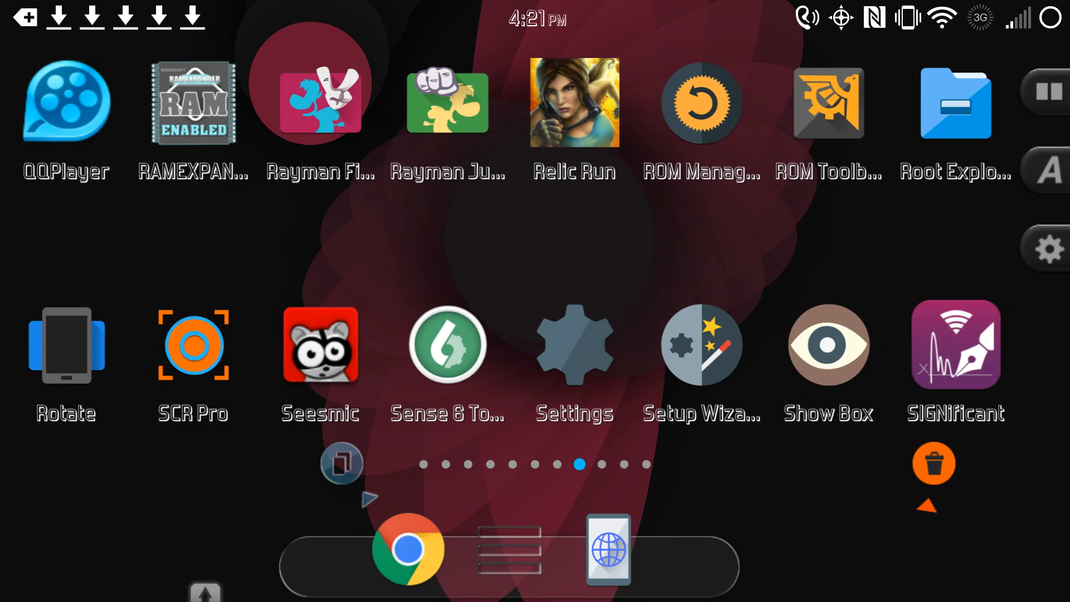
scroll(535, 251, "right", 5)
scroll(535, 251, "right", 3)
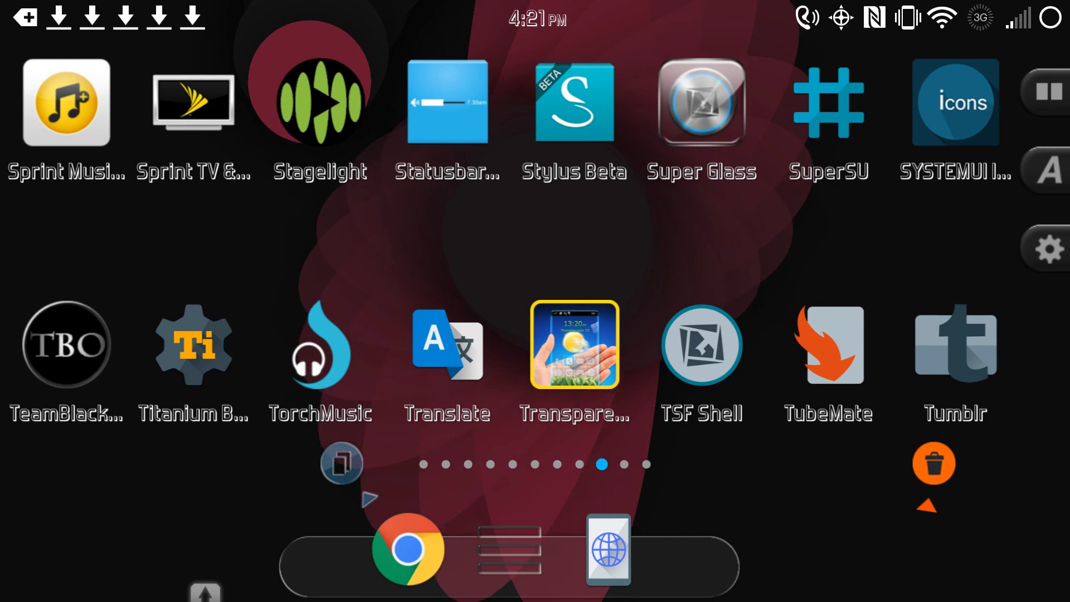
left_click_drag(753, 250, 251, 251)
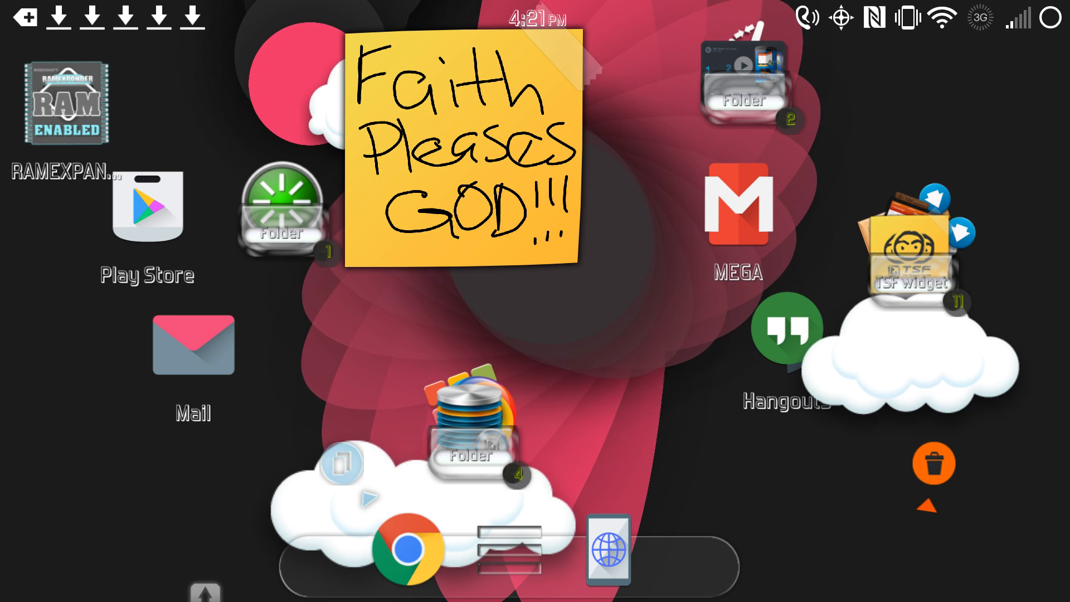
left_click(608, 549)
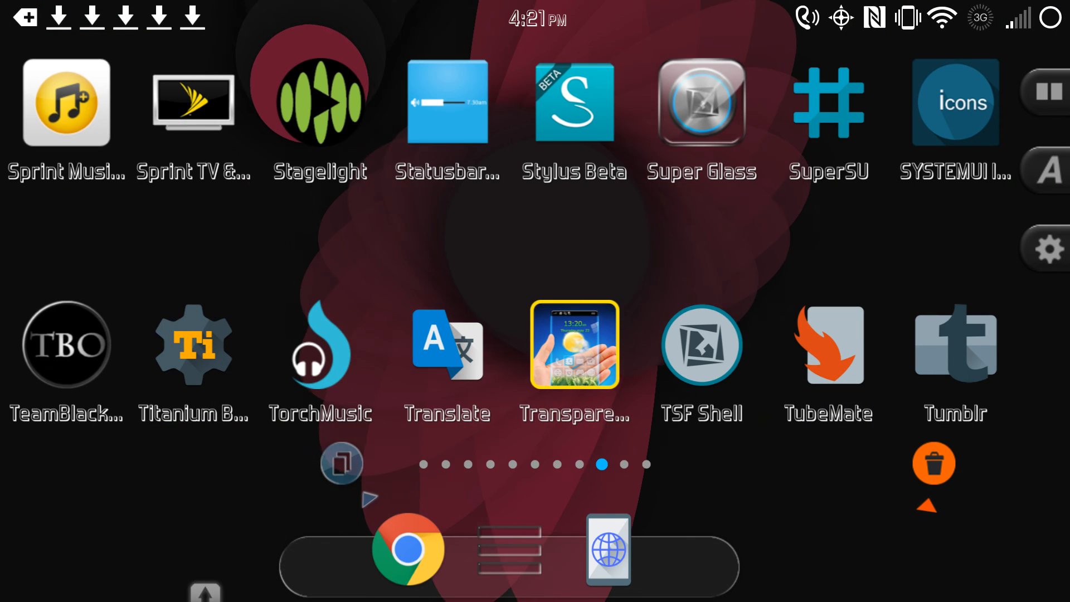